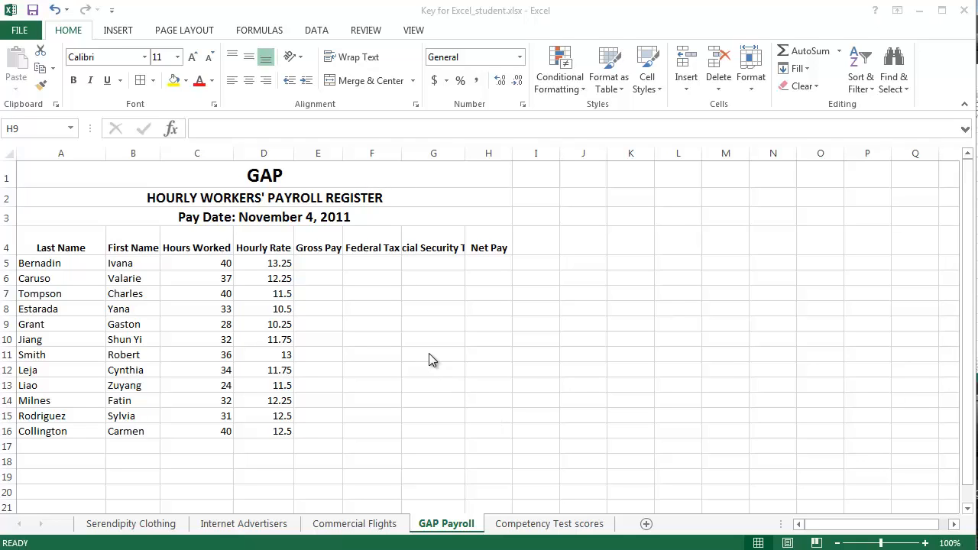
- Widen columns F and G so the Federal Tax and Social Security Tax headings fit
{"action": "left_click", "coordinate": [364, 307]}
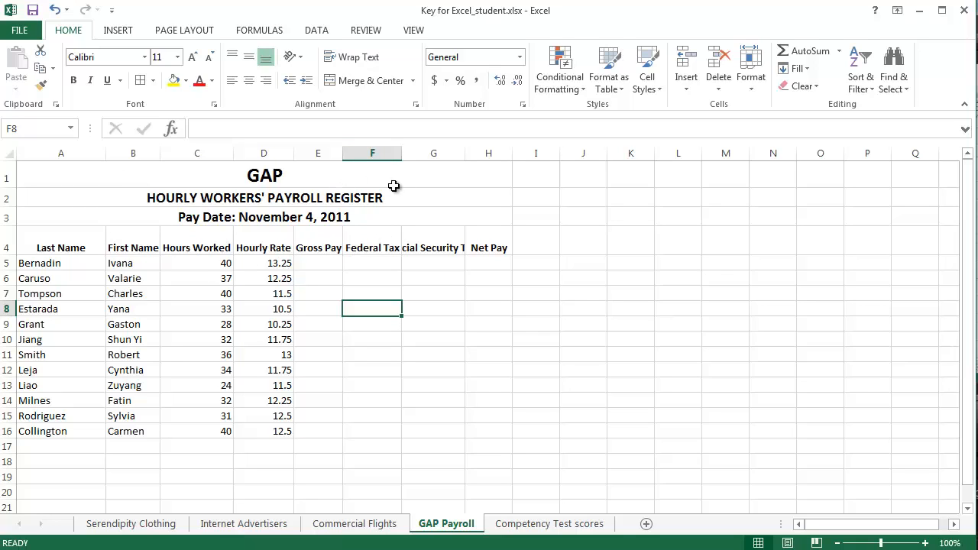
{"action": "left_click_drag", "start_coordinate": [405, 155], "coordinate": [407, 154]}
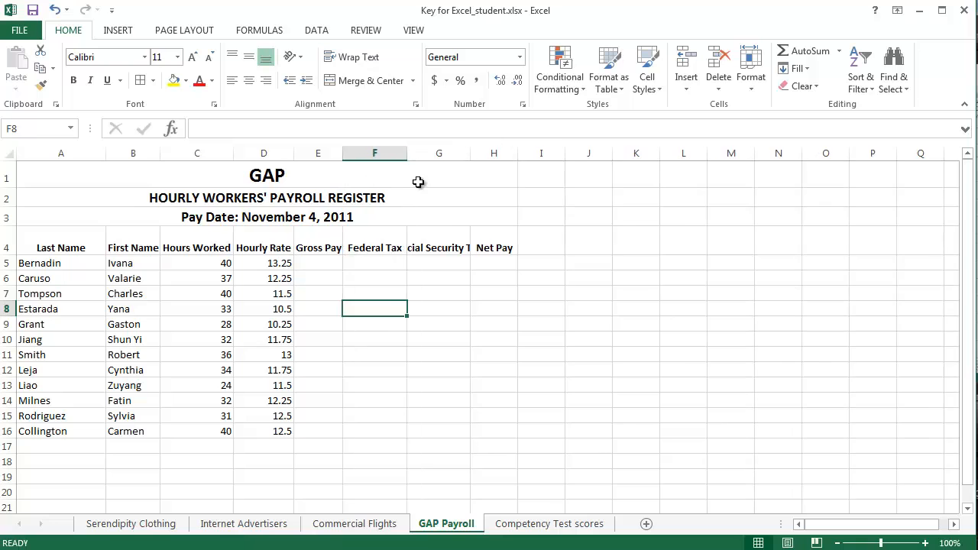
{"action": "left_click_drag", "start_coordinate": [470, 154], "coordinate": [501, 154]}
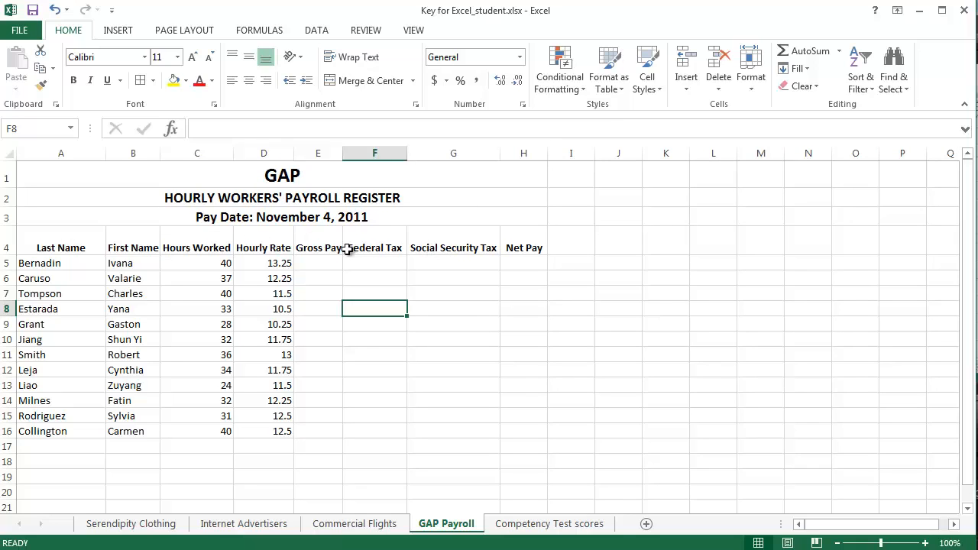
- Split the headings in G4 and F4 onto two lines, breaking after "Social" and after "Federal"
{"action": "double_click", "coordinate": [457, 247]}
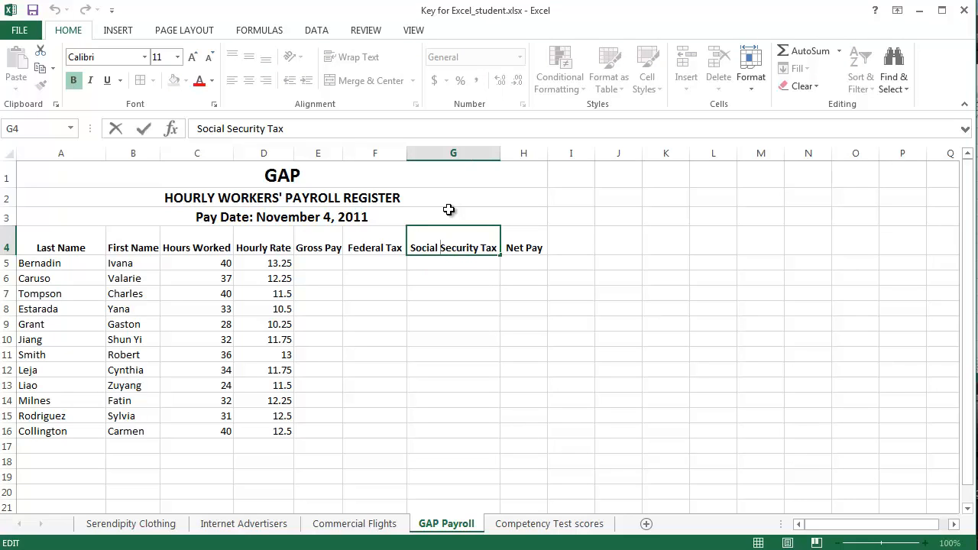
{"action": "key", "text": "alt+Return"}
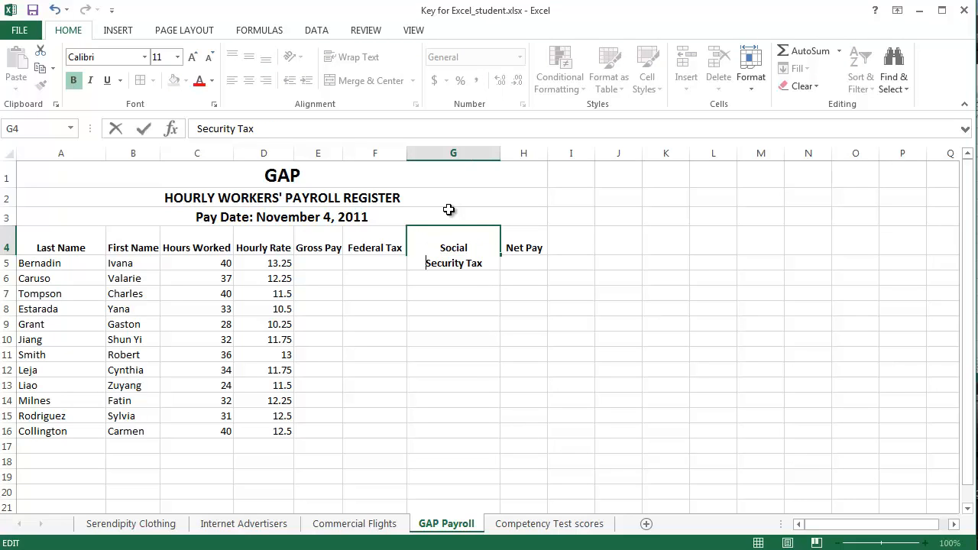
{"action": "key", "text": "Return"}
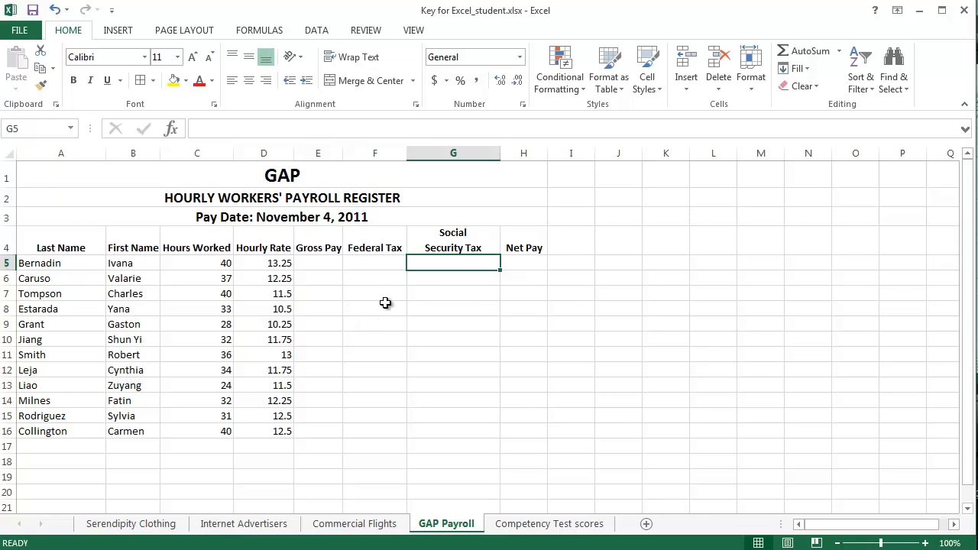
{"action": "double_click", "coordinate": [381, 245]}
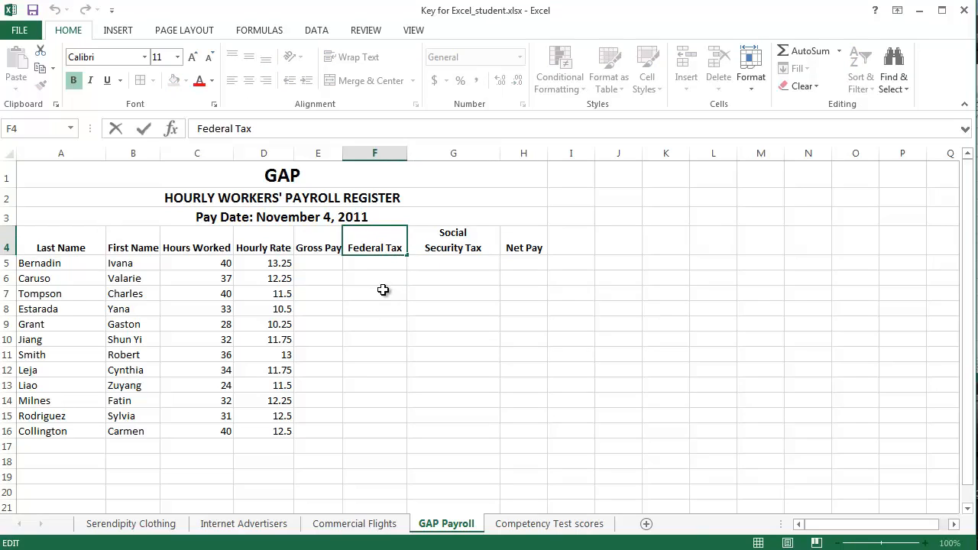
{"action": "key", "text": "alt+Return"}
{"action": "key", "text": "Return"}
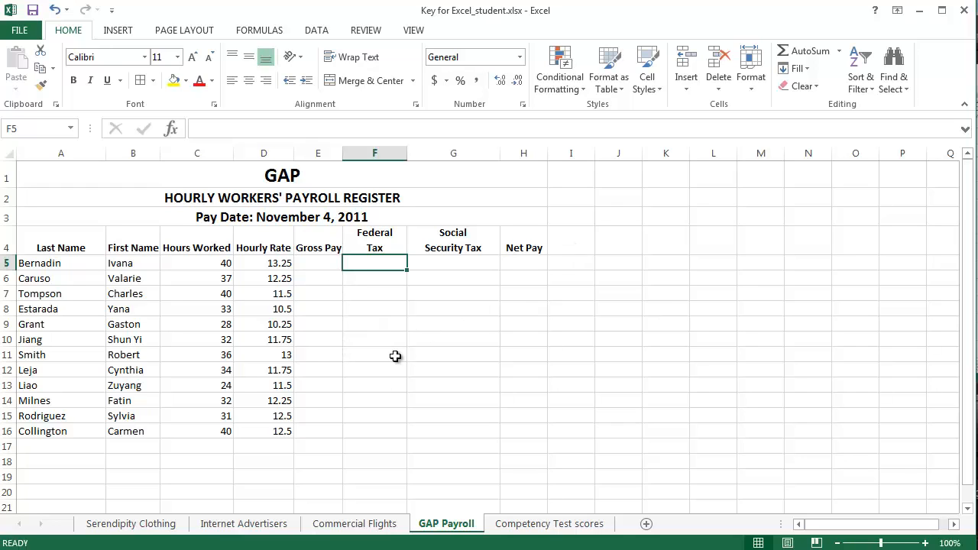
{"action": "left_click", "coordinate": [391, 328]}
{"action": "left_click", "coordinate": [454, 353]}
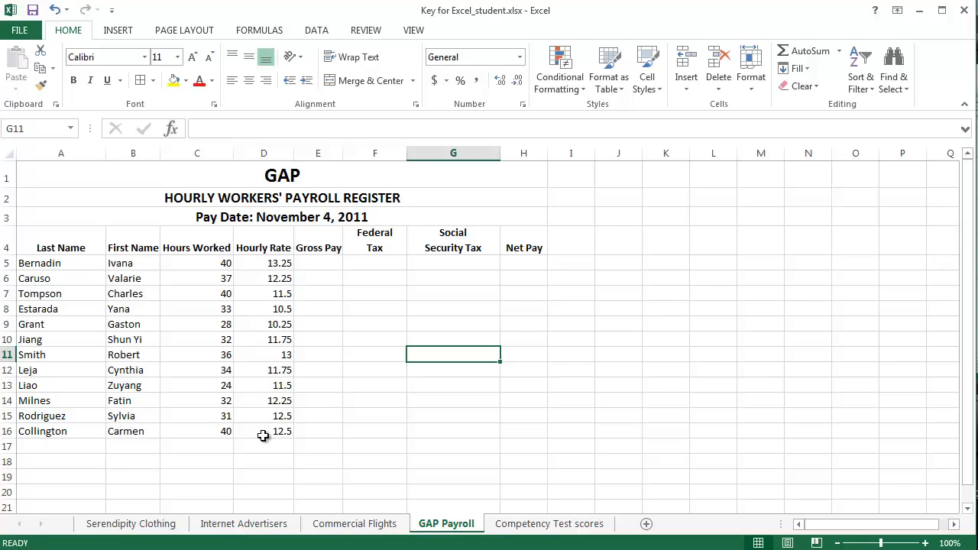
- Enter the gross pay formula =C5*D5 in E5 to multiply hours worked by hourly rate
{"action": "left_click", "coordinate": [322, 263]}
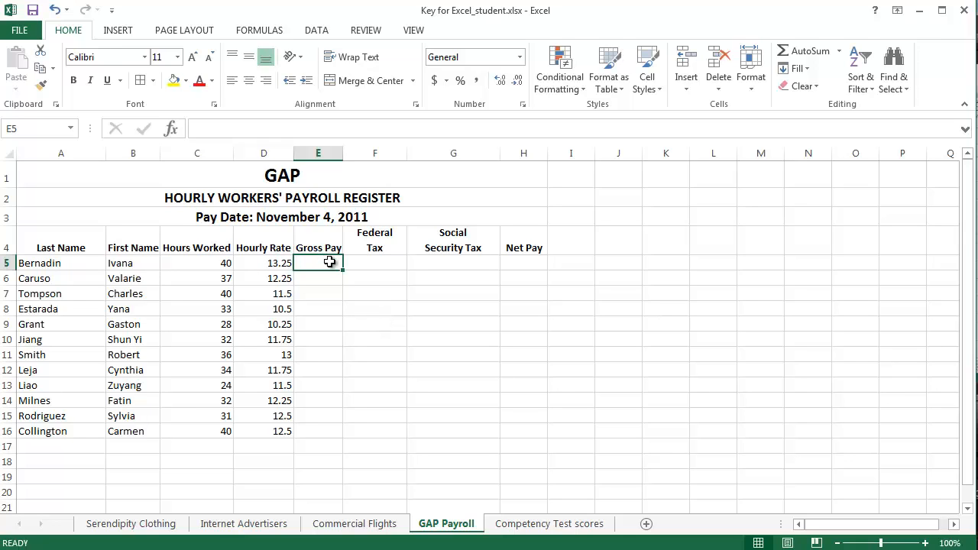
{"action": "type", "text": "="}
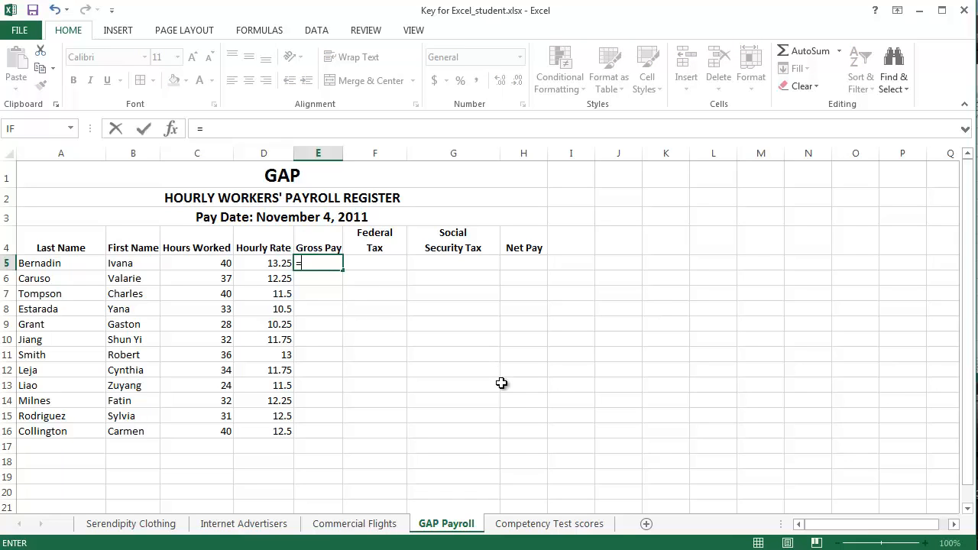
{"action": "left_click", "coordinate": [208, 263]}
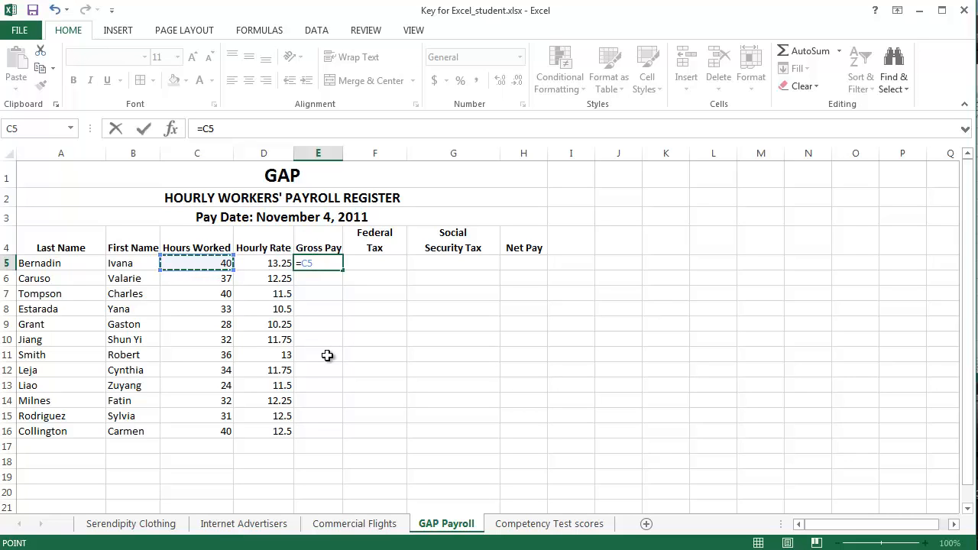
{"action": "type", "text": "*"}
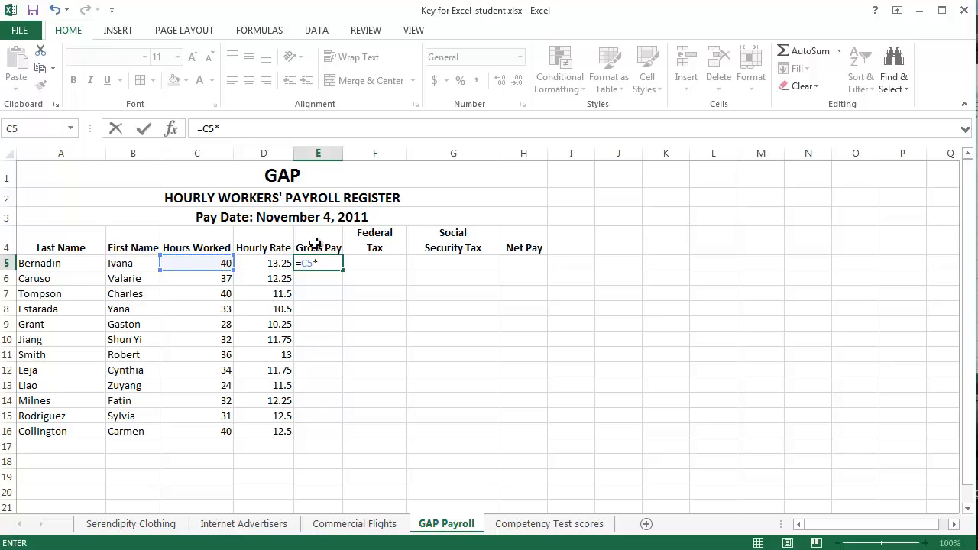
{"action": "left_click", "coordinate": [276, 264]}
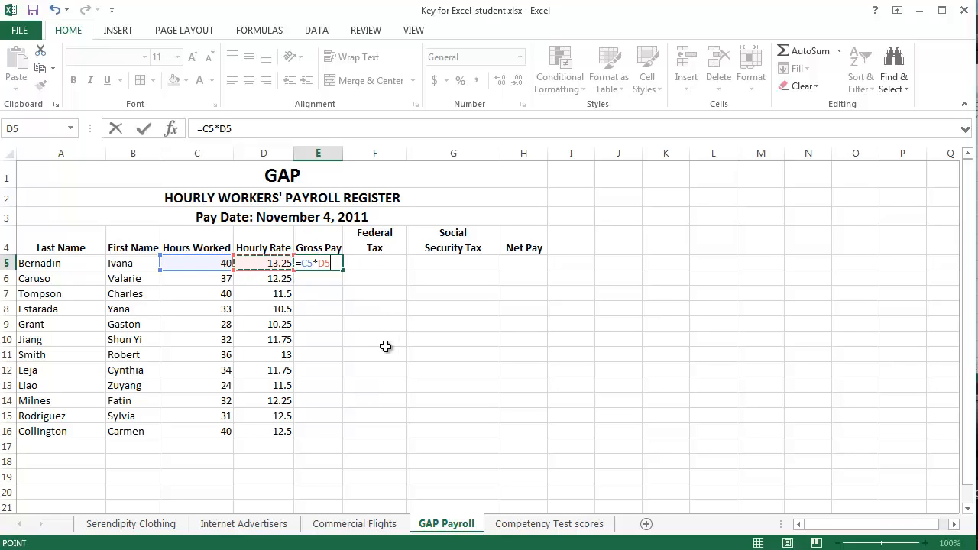
{"action": "key", "text": "Return"}
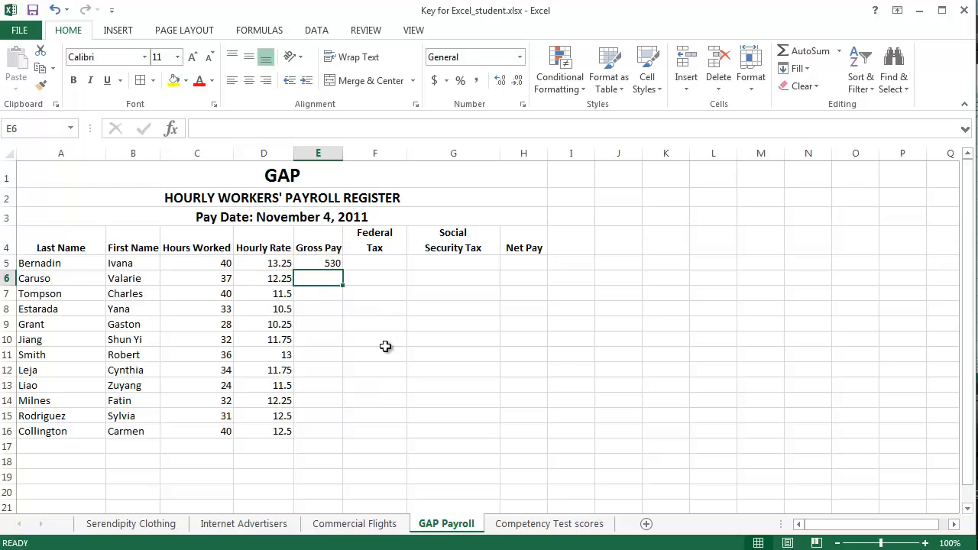
- Fill the gross pay formula from E5 down through E16
{"action": "left_click", "coordinate": [331, 265]}
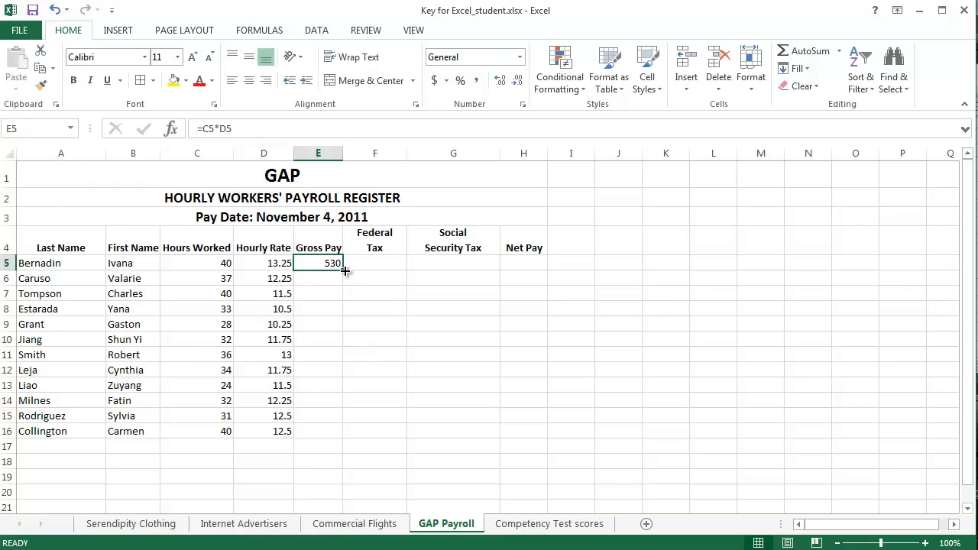
{"action": "left_click", "coordinate": [324, 278]}
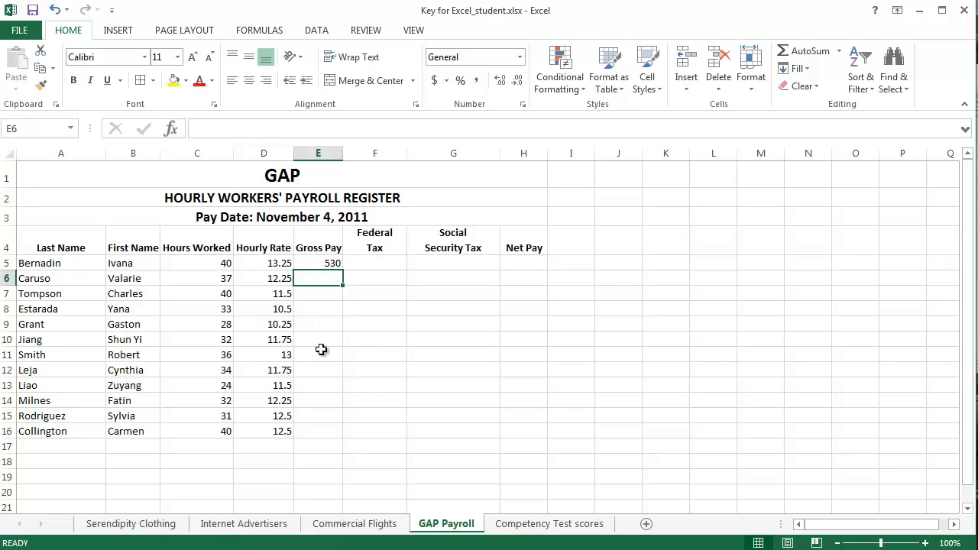
{"action": "left_click", "coordinate": [324, 262]}
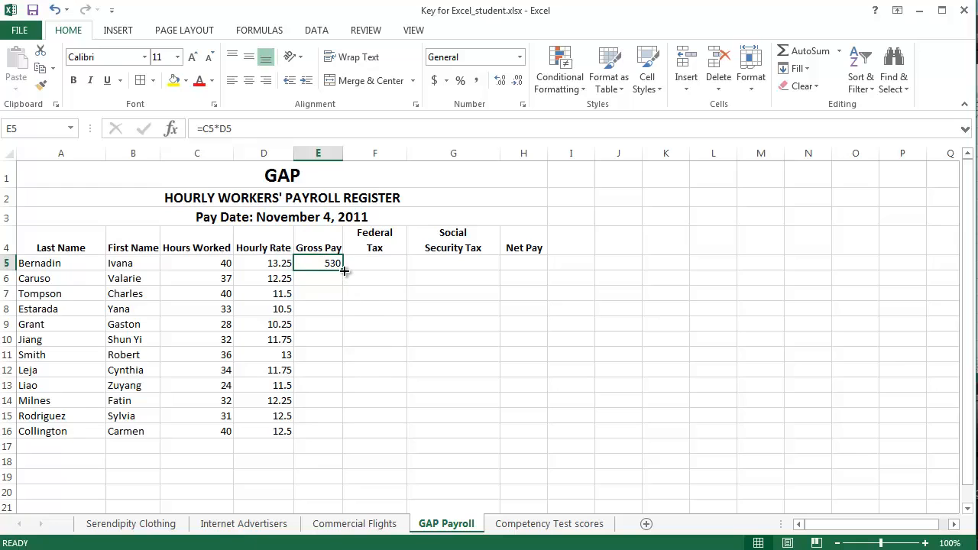
{"action": "left_click_drag", "start_coordinate": [344, 270], "coordinate": [342, 441]}
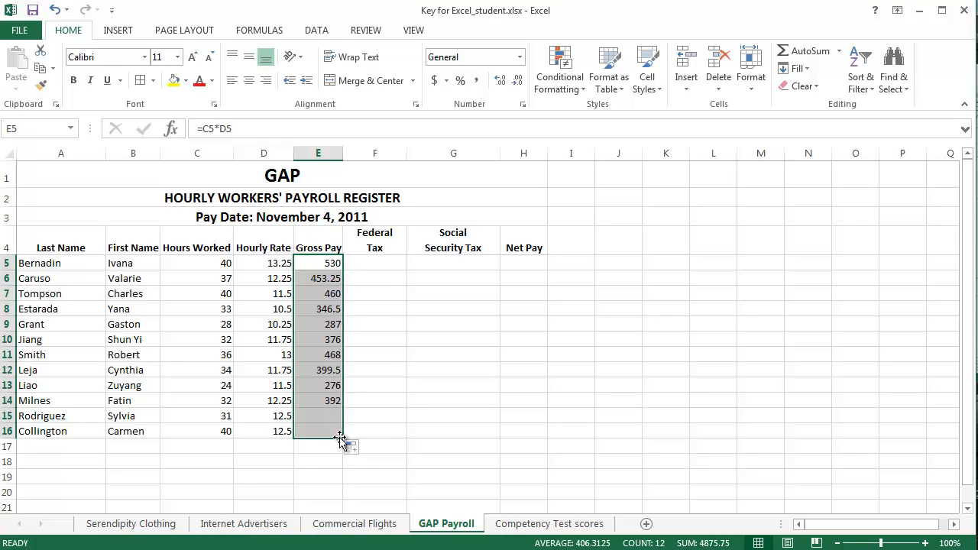
{"action": "left_click", "coordinate": [382, 311]}
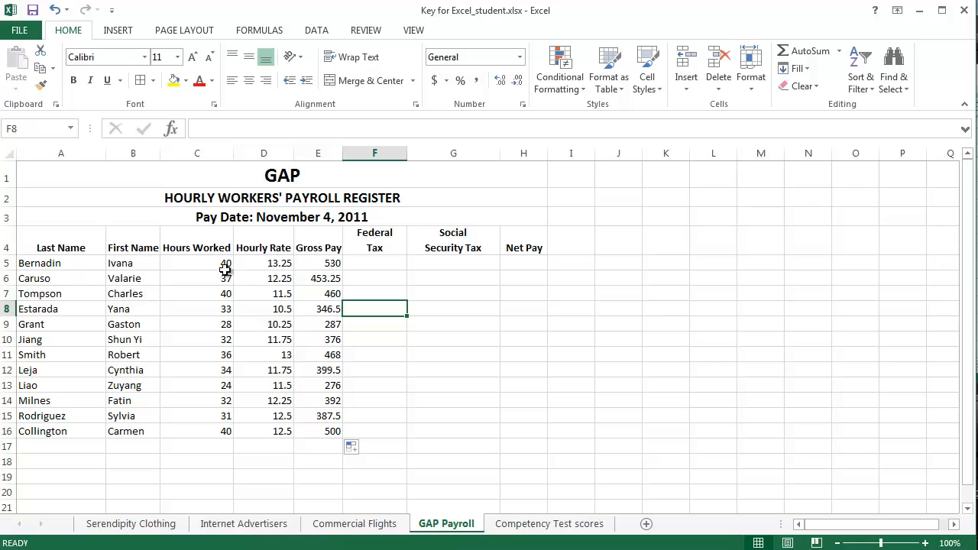
- Apply the Currency number format to the Hours Worked values in C5:C16
{"action": "left_click_drag", "start_coordinate": [216, 264], "coordinate": [217, 430]}
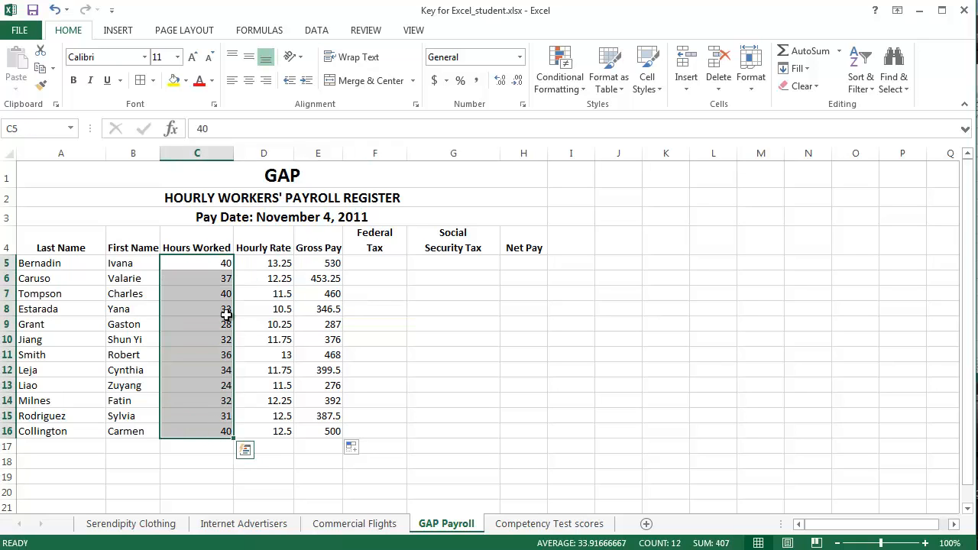
{"action": "left_click", "coordinate": [520, 57]}
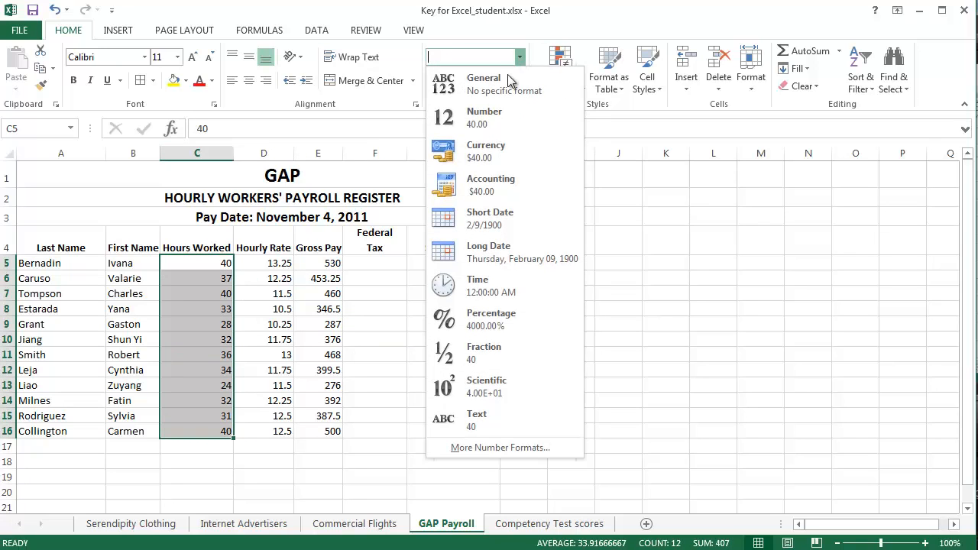
{"action": "left_click", "coordinate": [490, 151]}
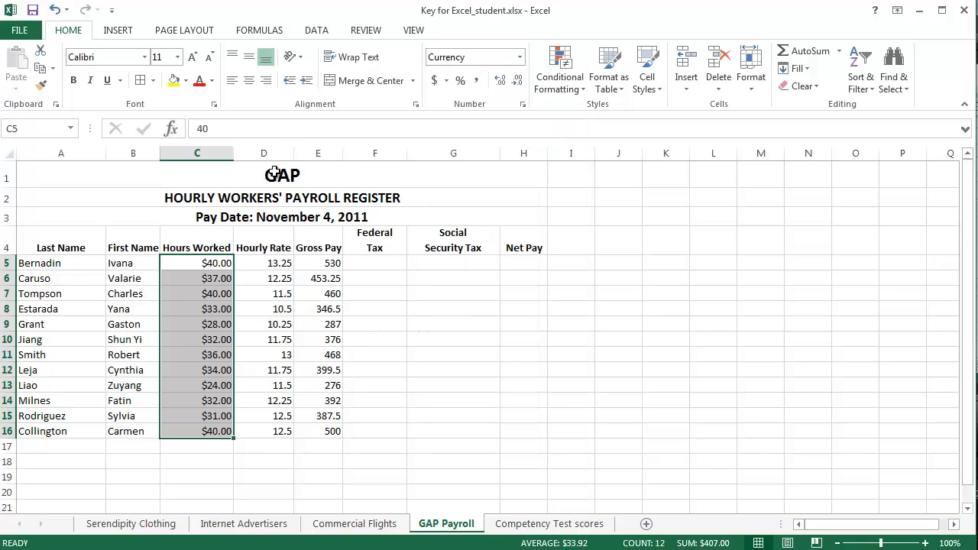
- Apply the Currency number format to E5:H16, covering the Gross Pay through Net Pay columns
{"action": "left_click", "coordinate": [277, 263]}
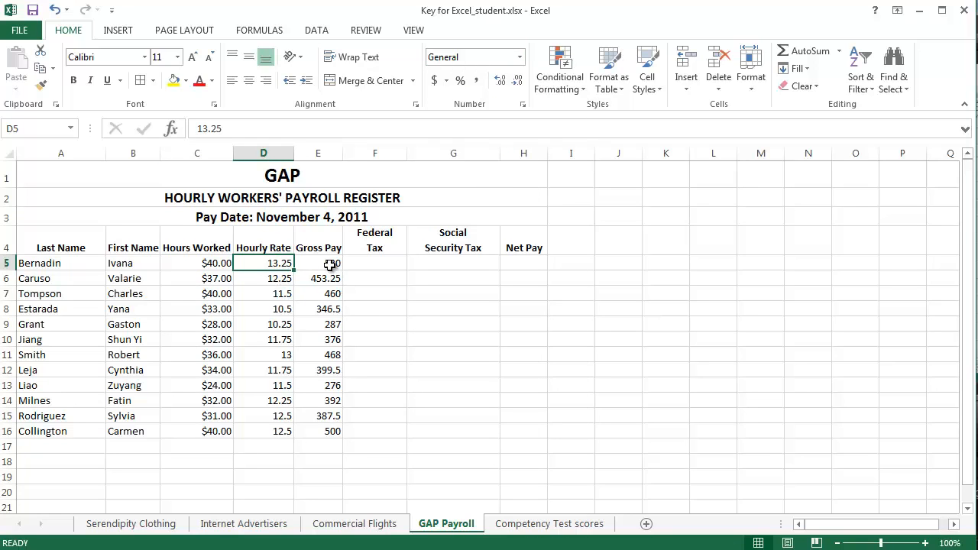
{"action": "left_click_drag", "start_coordinate": [330, 261], "coordinate": [530, 426]}
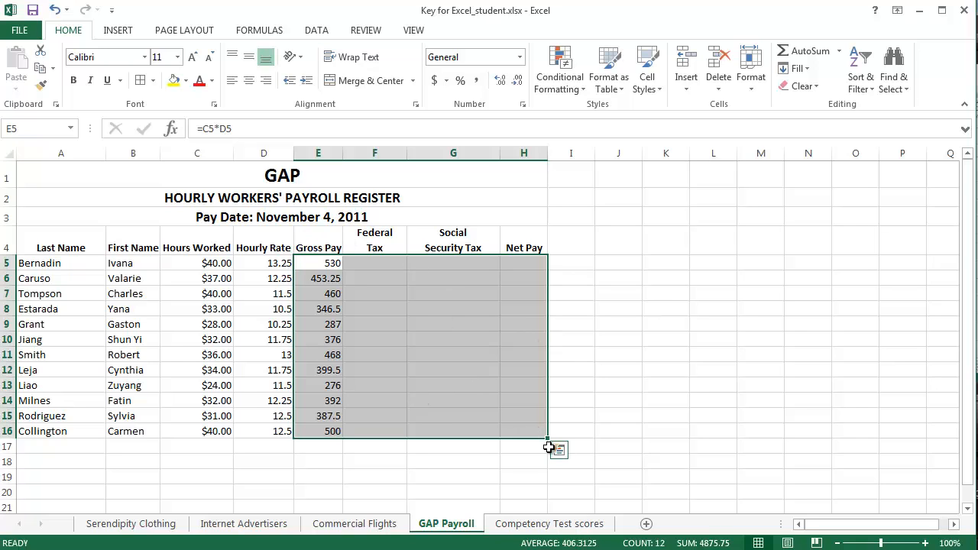
{"action": "left_click", "coordinate": [520, 56]}
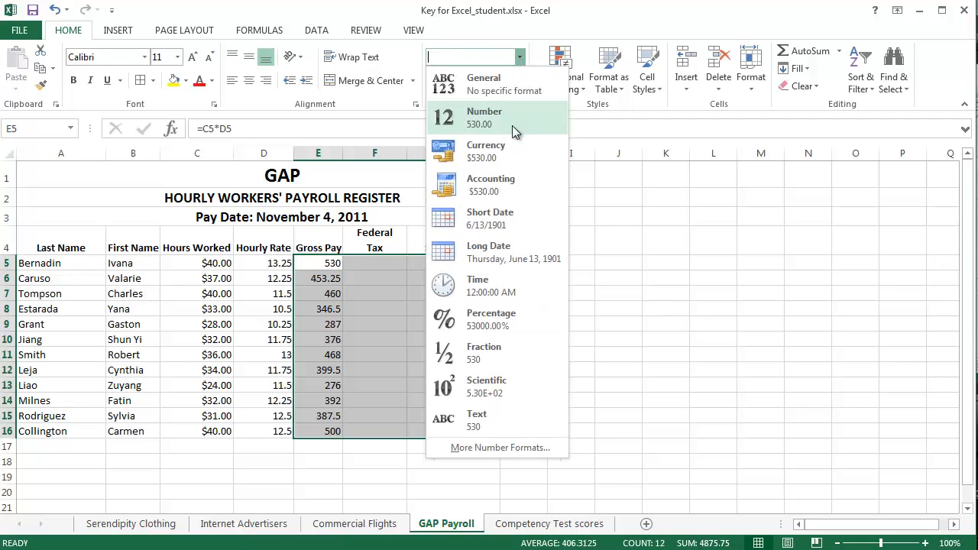
{"action": "left_click", "coordinate": [503, 156]}
{"action": "left_click", "coordinate": [601, 340]}
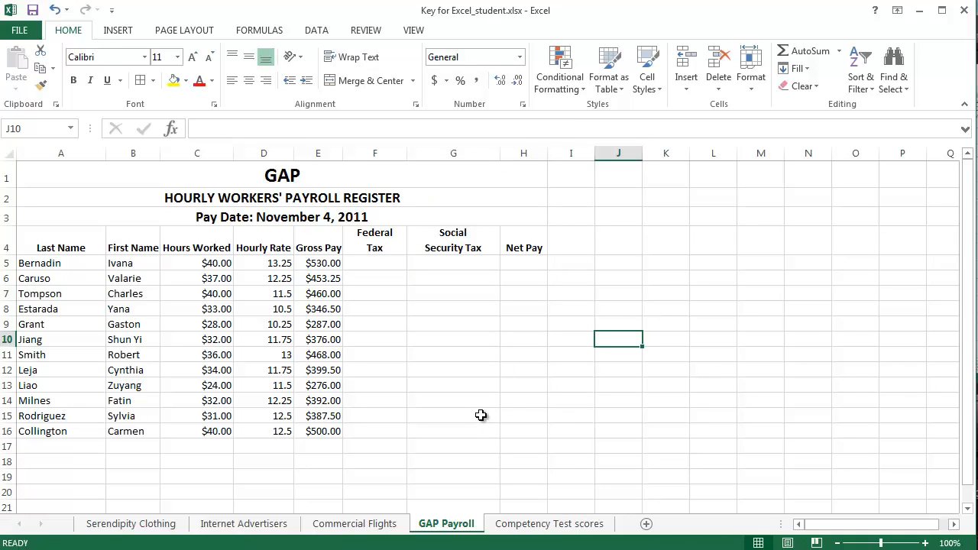
- Calculate federal tax in F5 with the formula =E5*.25 and fill it down through F16
{"action": "left_click", "coordinate": [387, 263]}
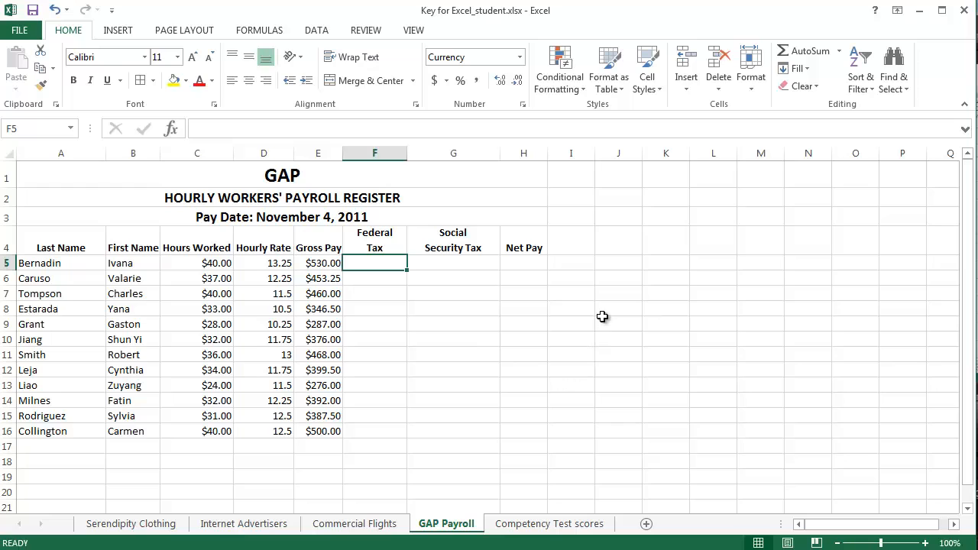
{"action": "left_click", "coordinate": [322, 265]}
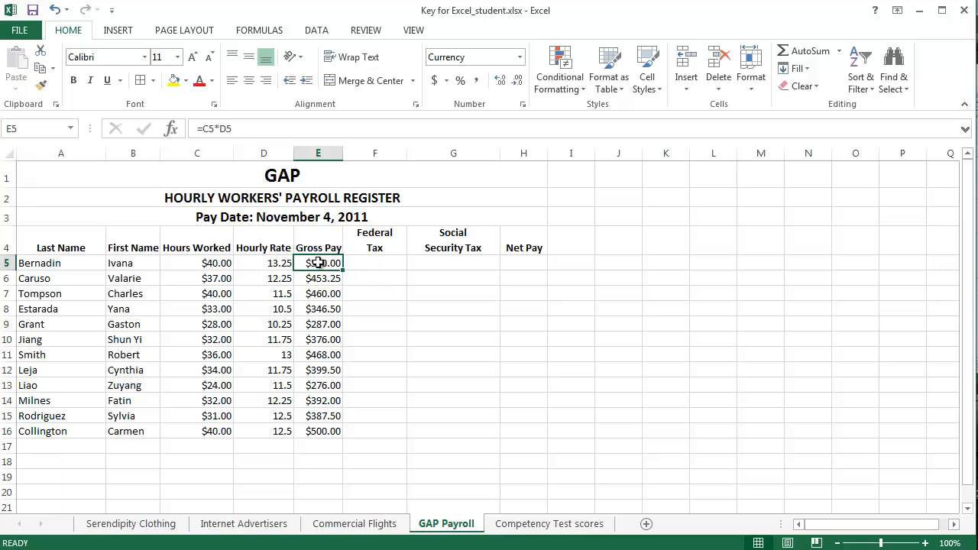
{"action": "left_click", "coordinate": [376, 263]}
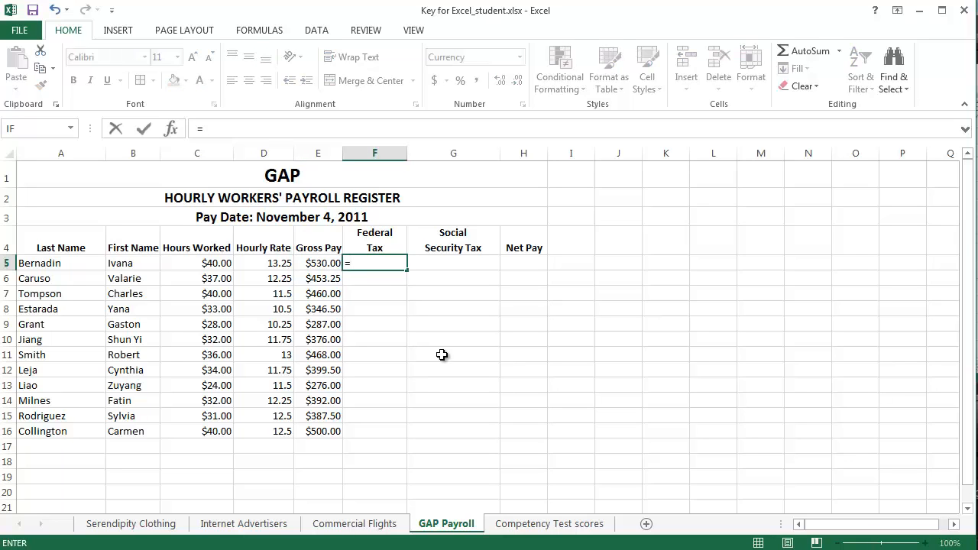
{"action": "left_click", "coordinate": [318, 264]}
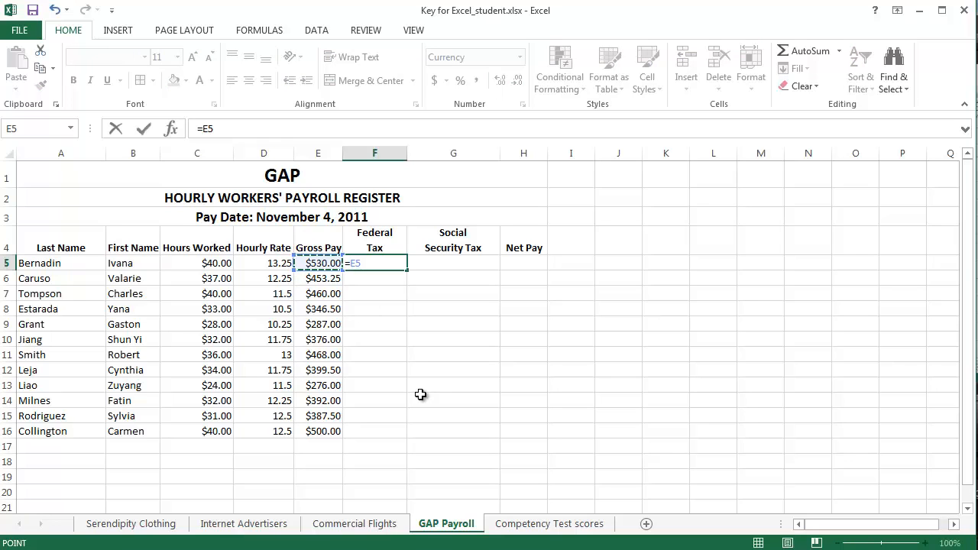
{"action": "type", "text": "*"}
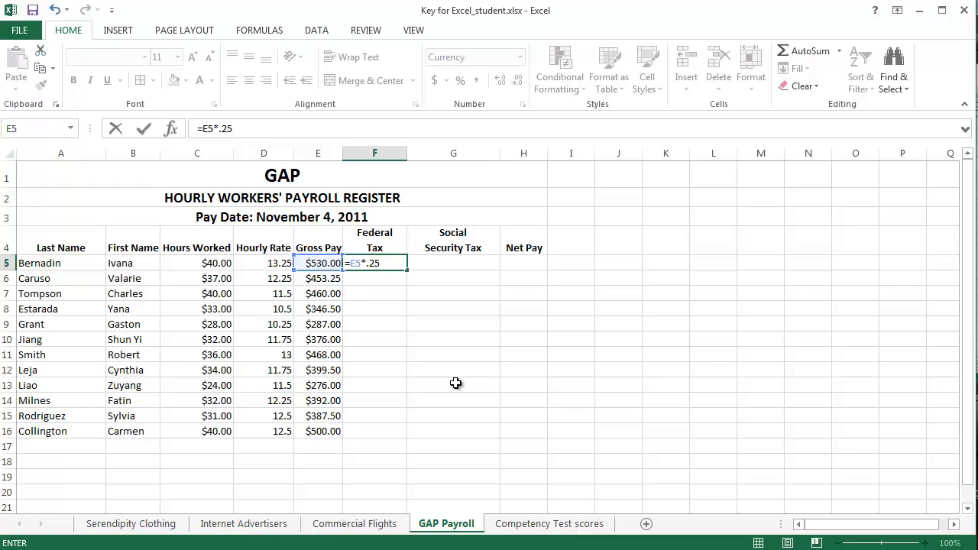
{"action": "key", "text": "Return"}
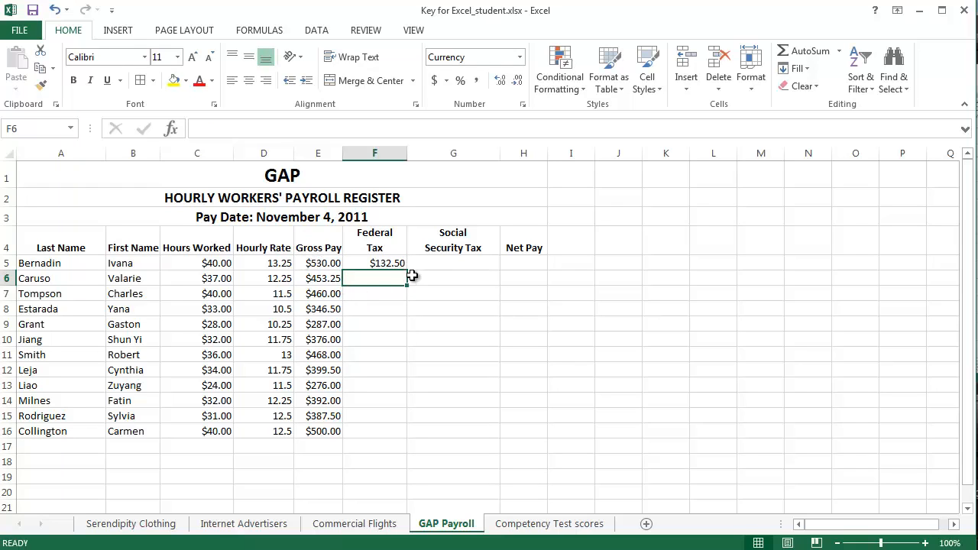
{"action": "left_click", "coordinate": [382, 263]}
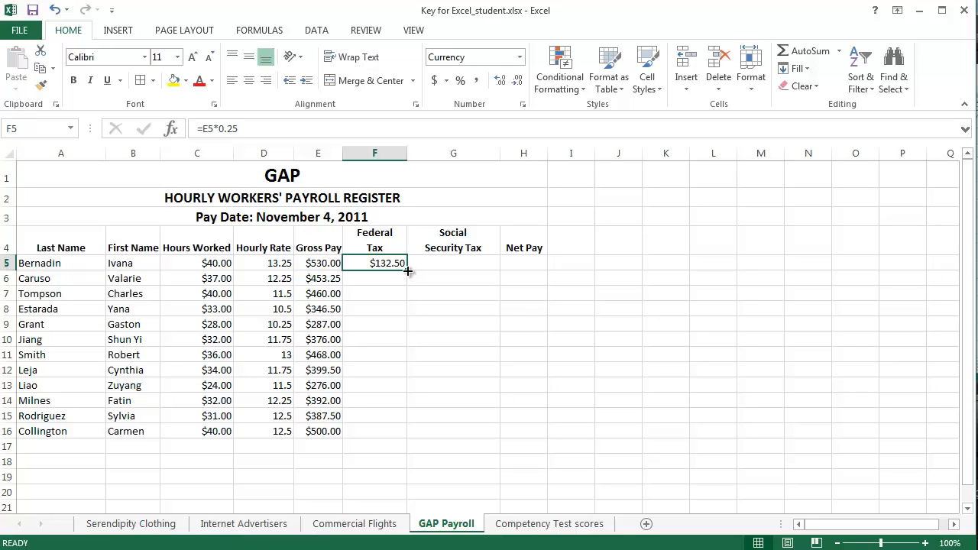
{"action": "left_click_drag", "start_coordinate": [409, 271], "coordinate": [409, 439]}
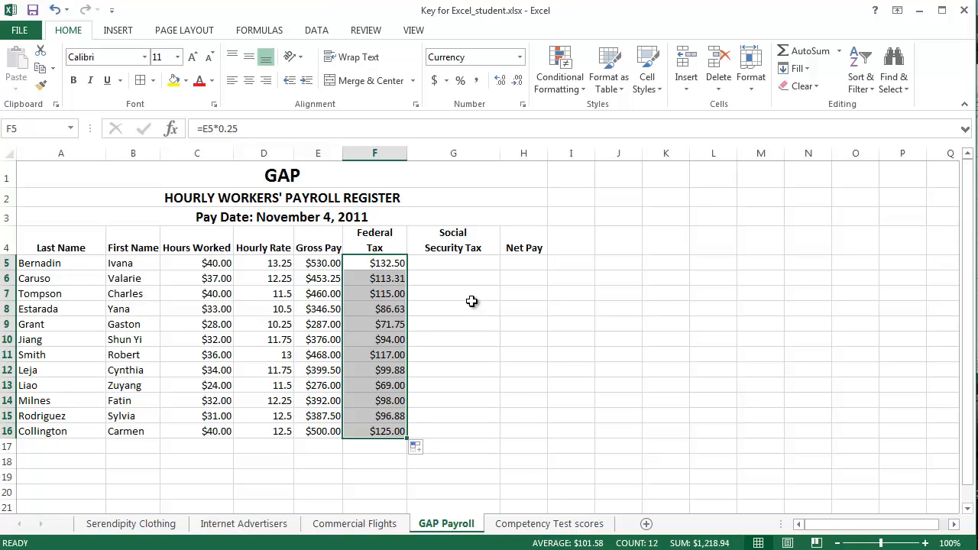
- Calculate Social Security tax in G5 with the formula =E5*.0675 and fill it down through G16
{"action": "left_click", "coordinate": [458, 263]}
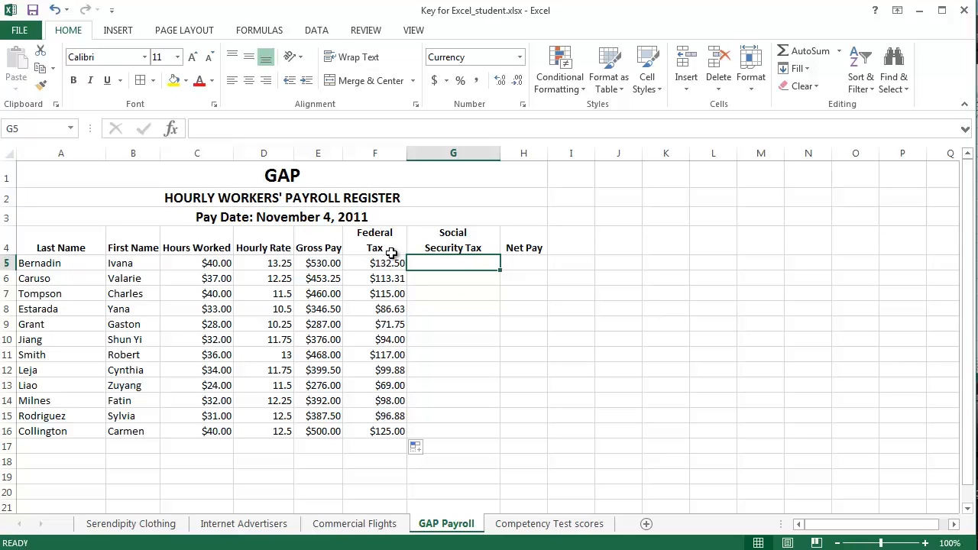
{"action": "type", "text": "="}
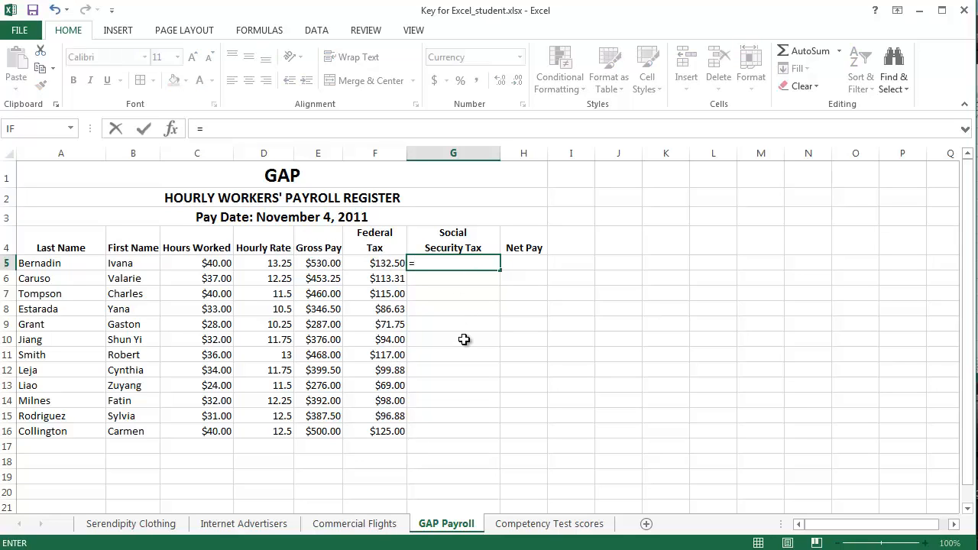
{"action": "left_click", "coordinate": [319, 263]}
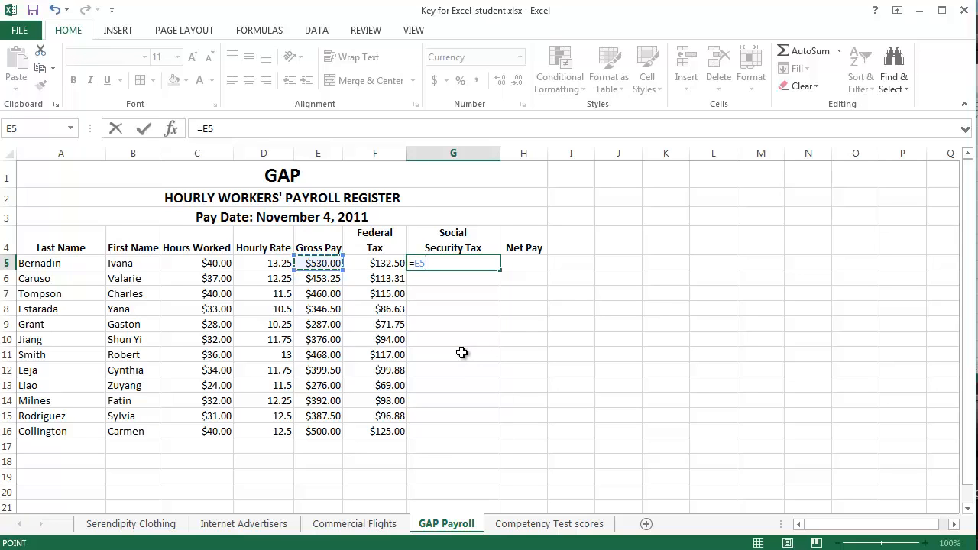
{"action": "type", "text": "*"}
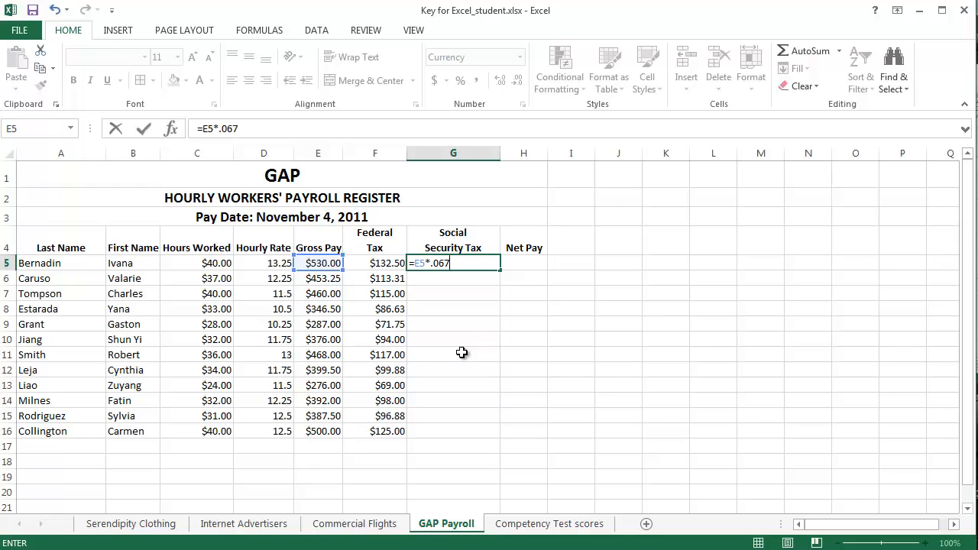
{"action": "type", "text": ".0675"}
{"action": "key", "text": "Return"}
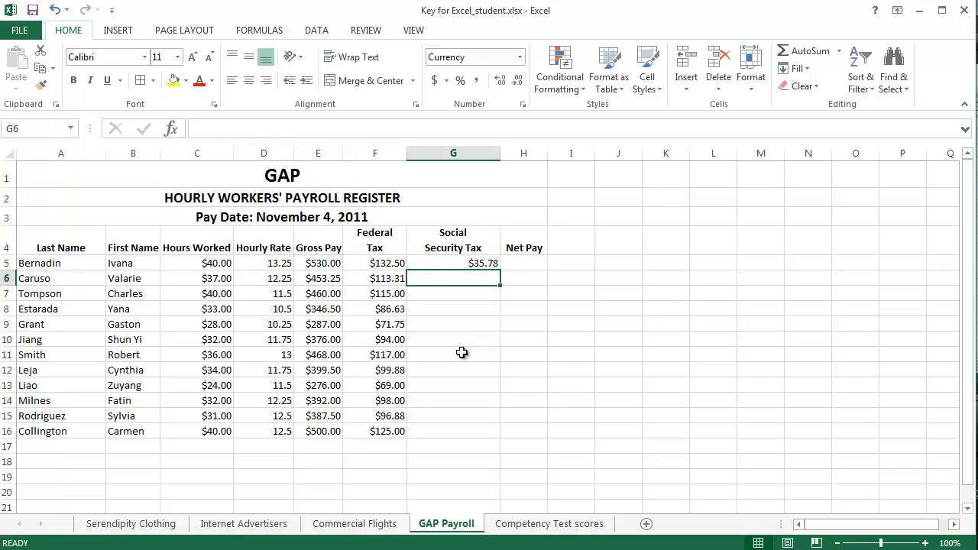
{"action": "left_click", "coordinate": [457, 263]}
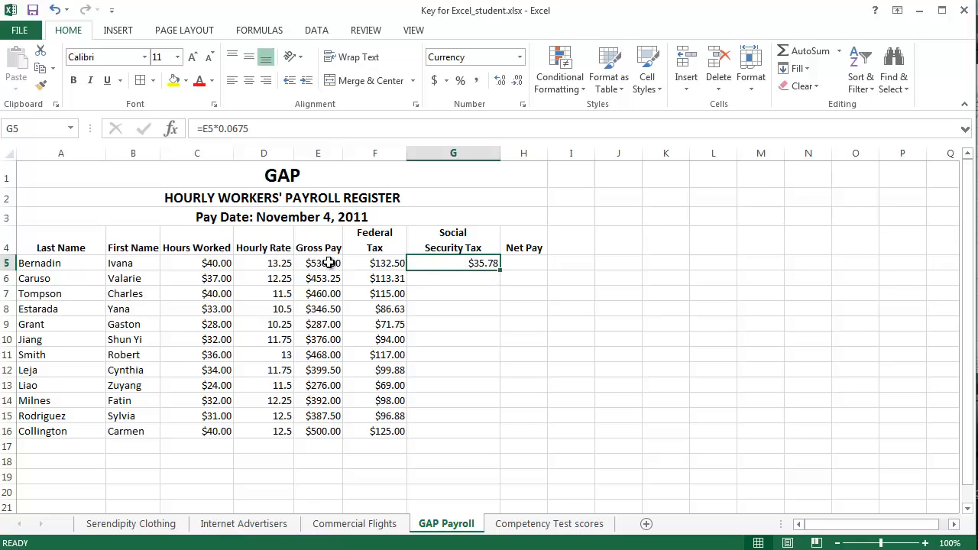
{"action": "left_click_drag", "start_coordinate": [500, 269], "coordinate": [501, 437]}
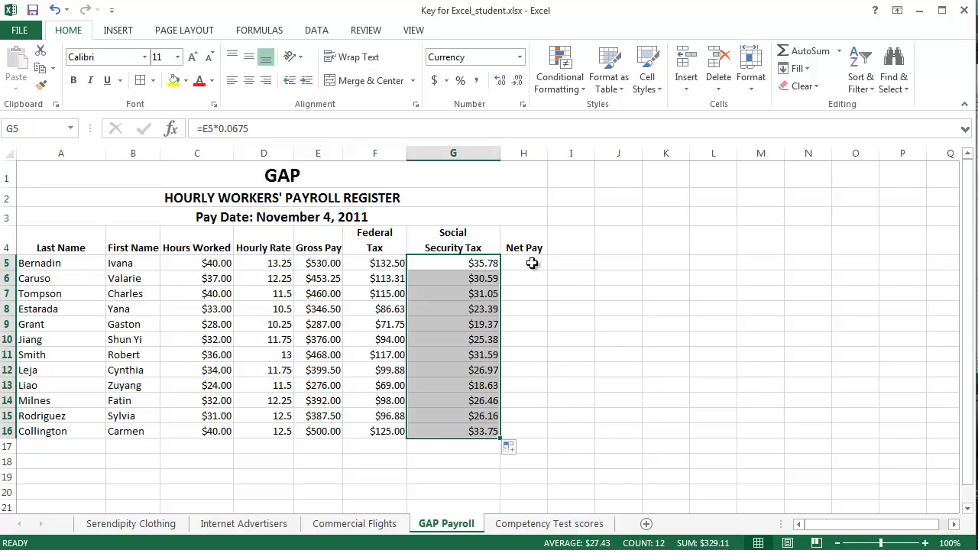
- Calculate net pay in H5 with the formula =E5-F5-G5 and fill it down through H16
{"action": "left_click", "coordinate": [532, 263]}
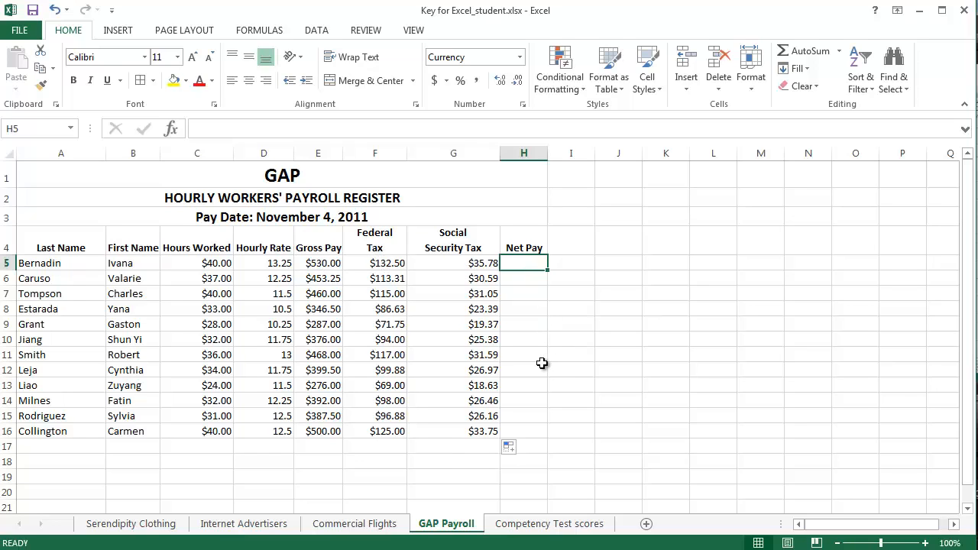
{"action": "type", "text": "="}
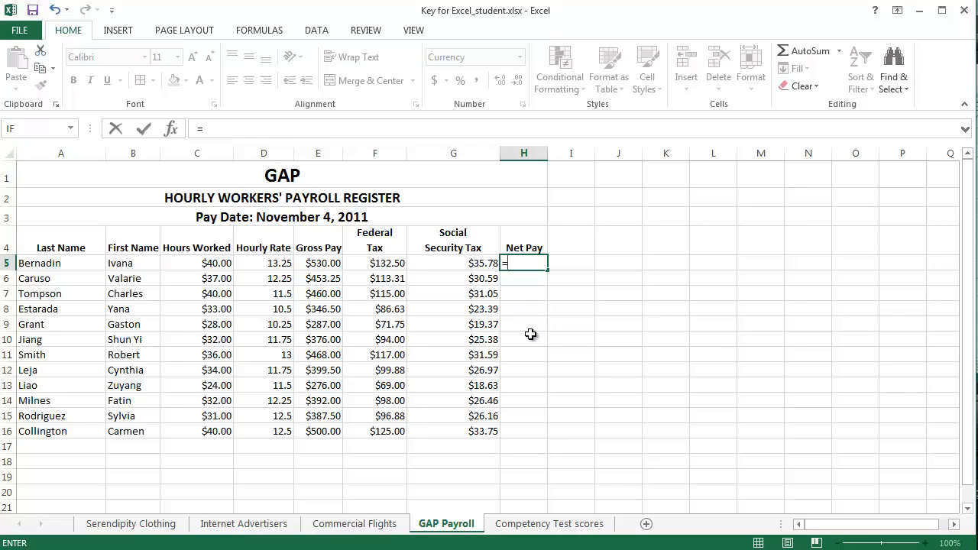
{"action": "left_click", "coordinate": [322, 263]}
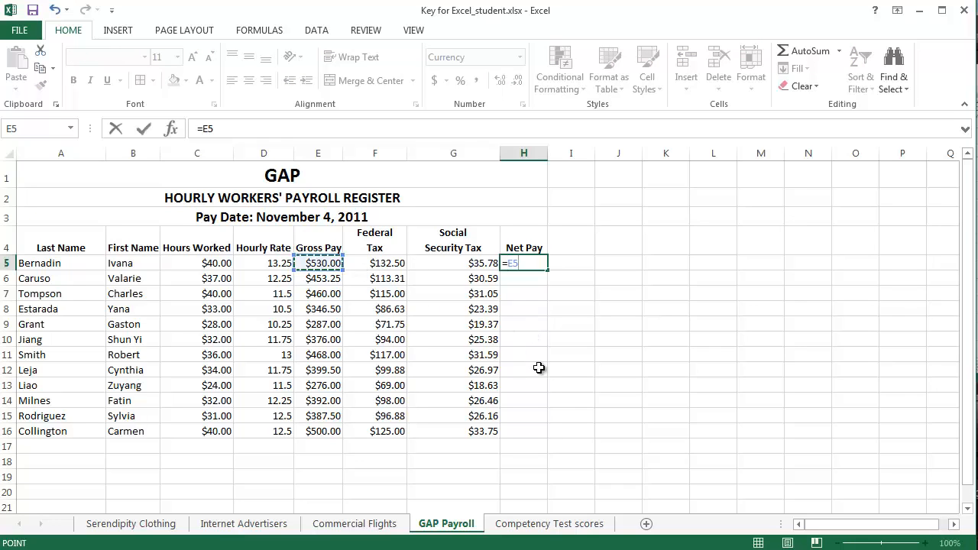
{"action": "type", "text": "-"}
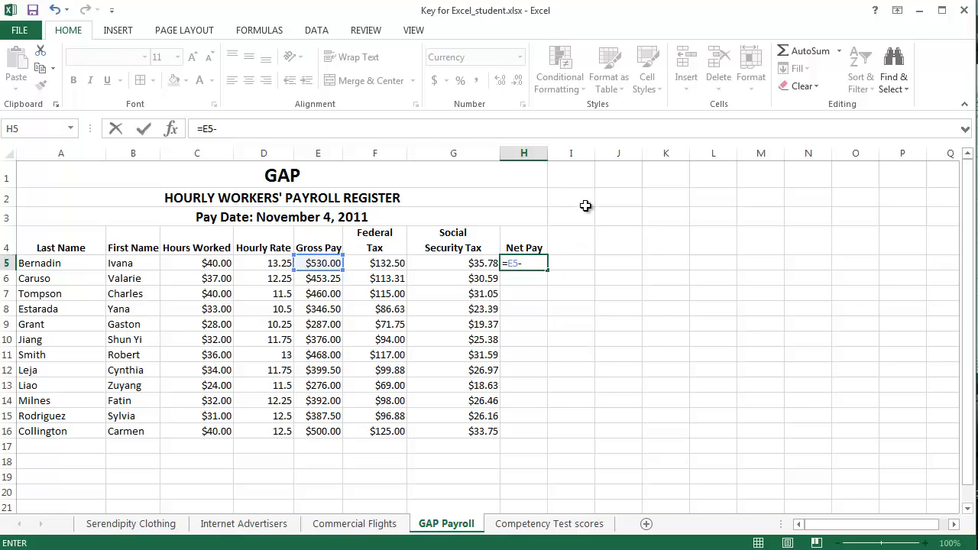
{"action": "left_click", "coordinate": [389, 264]}
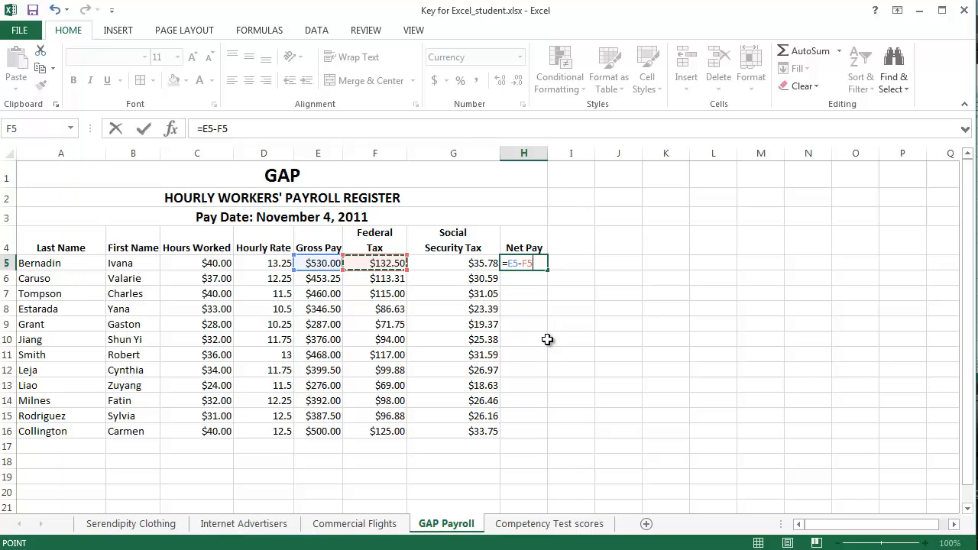
{"action": "type", "text": "-"}
{"action": "left_click", "coordinate": [464, 264]}
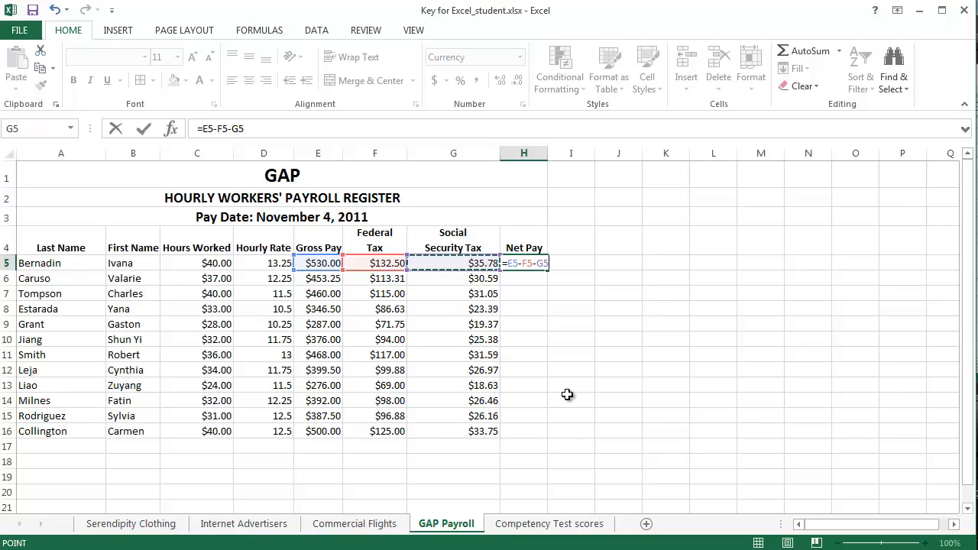
{"action": "key", "text": "Return"}
{"action": "left_click", "coordinate": [524, 264]}
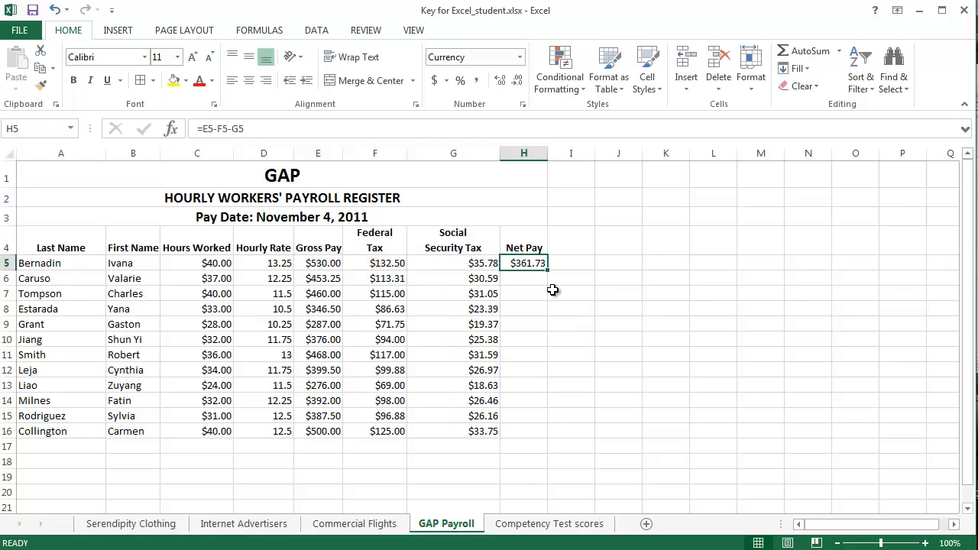
{"action": "left_click_drag", "start_coordinate": [549, 269], "coordinate": [550, 435]}
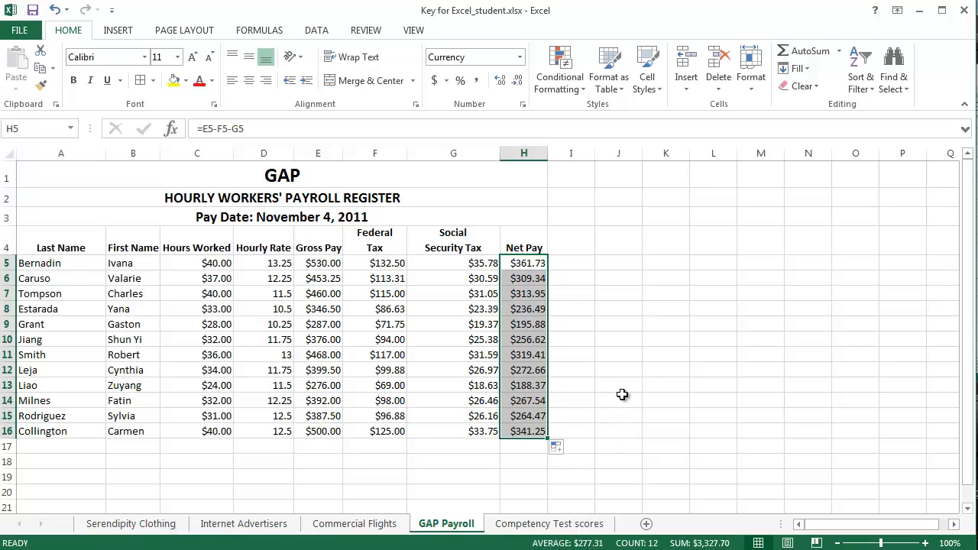
{"action": "left_click", "coordinate": [637, 368]}
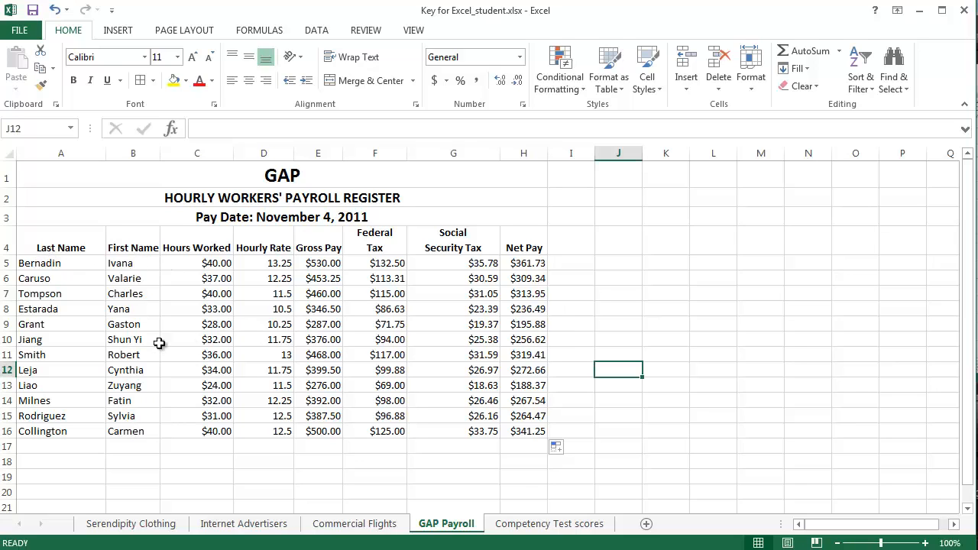
{"action": "left_click", "coordinate": [205, 343]}
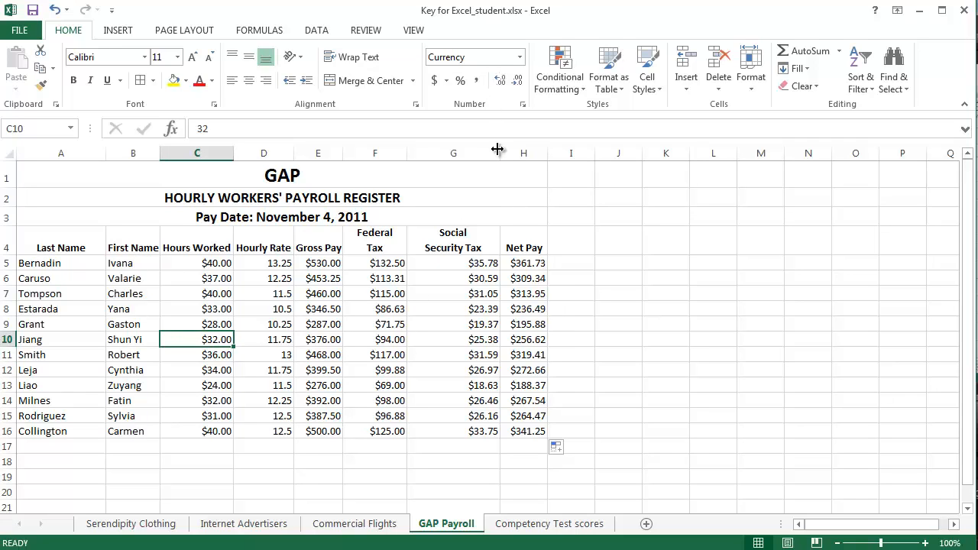
{"action": "left_click", "coordinate": [317, 31]}
{"action": "left_click", "coordinate": [359, 77]}
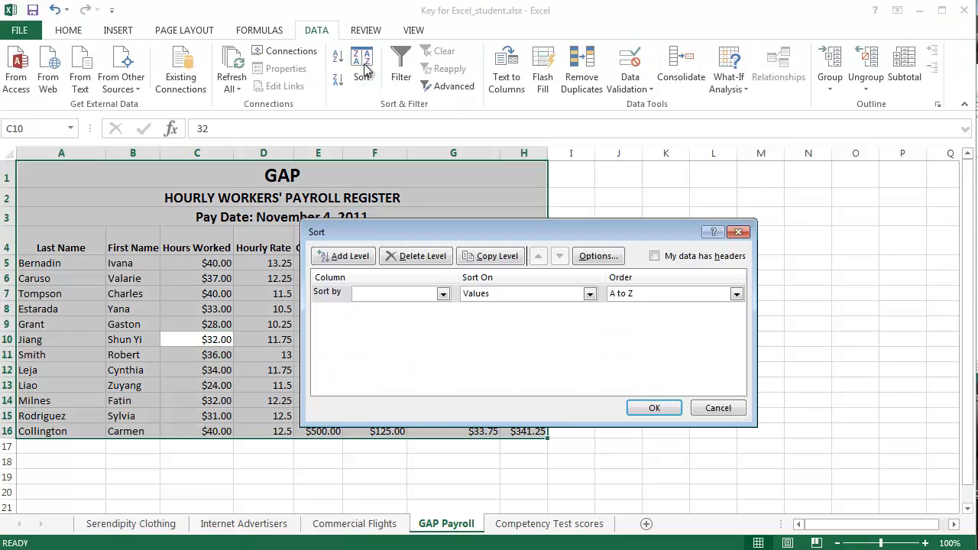
{"action": "left_click", "coordinate": [441, 295]}
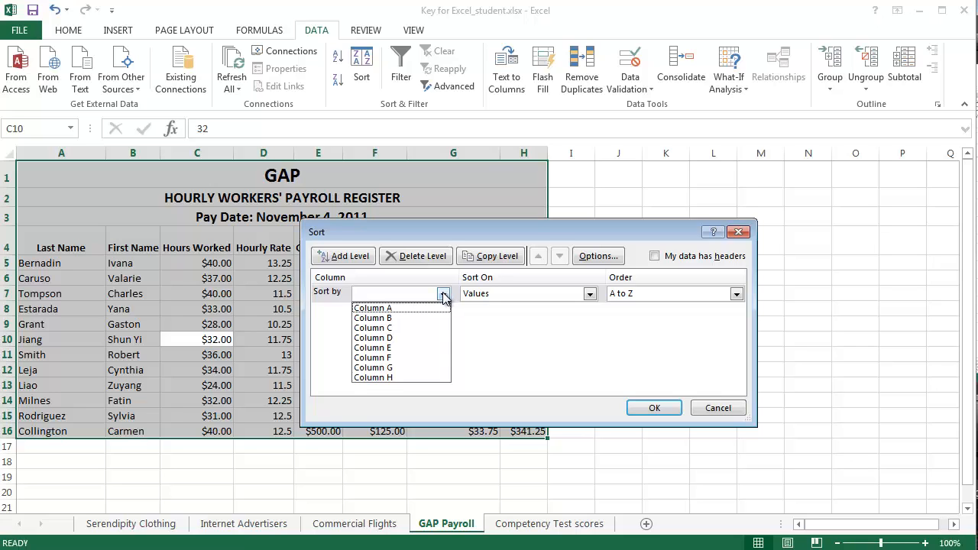
{"action": "left_click", "coordinate": [443, 296]}
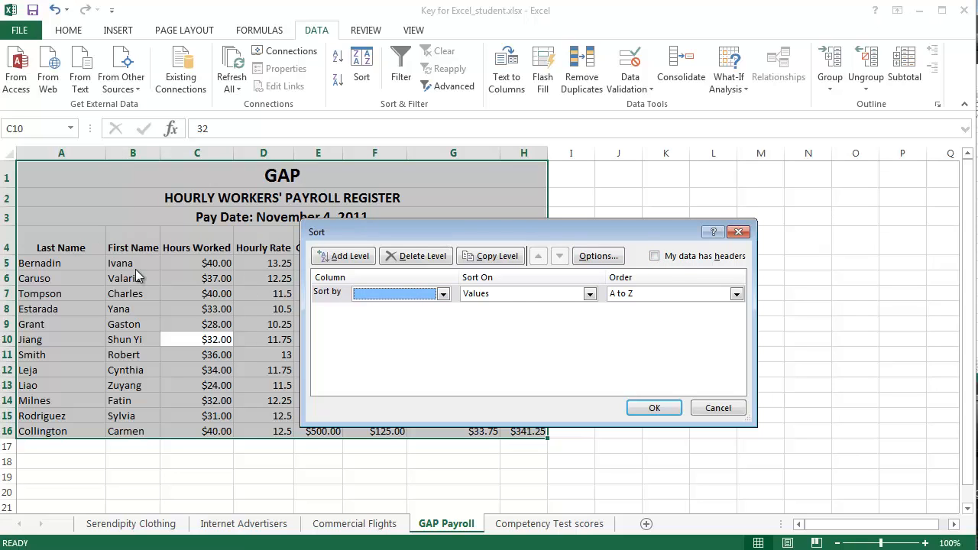
{"action": "left_click", "coordinate": [656, 258]}
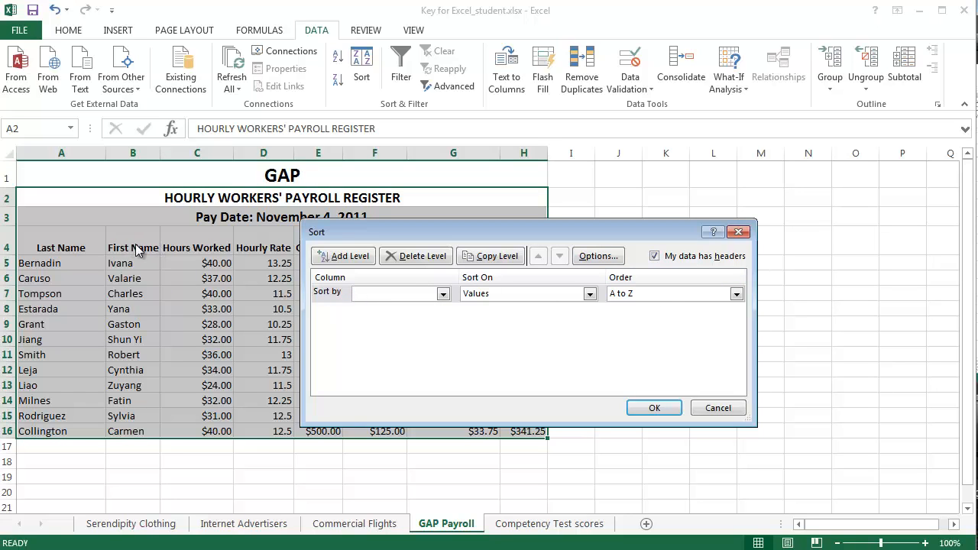
{"action": "left_click", "coordinate": [444, 295]}
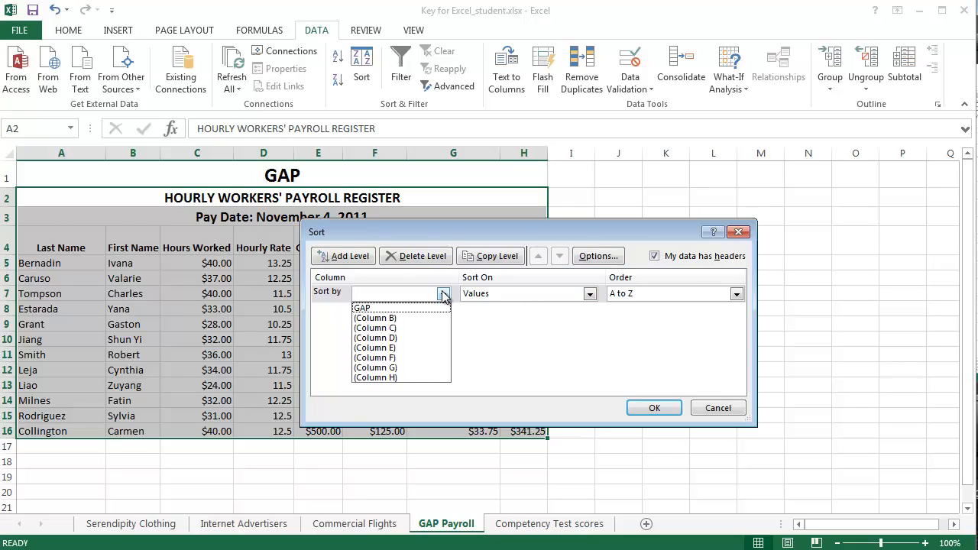
{"action": "left_click", "coordinate": [443, 295]}
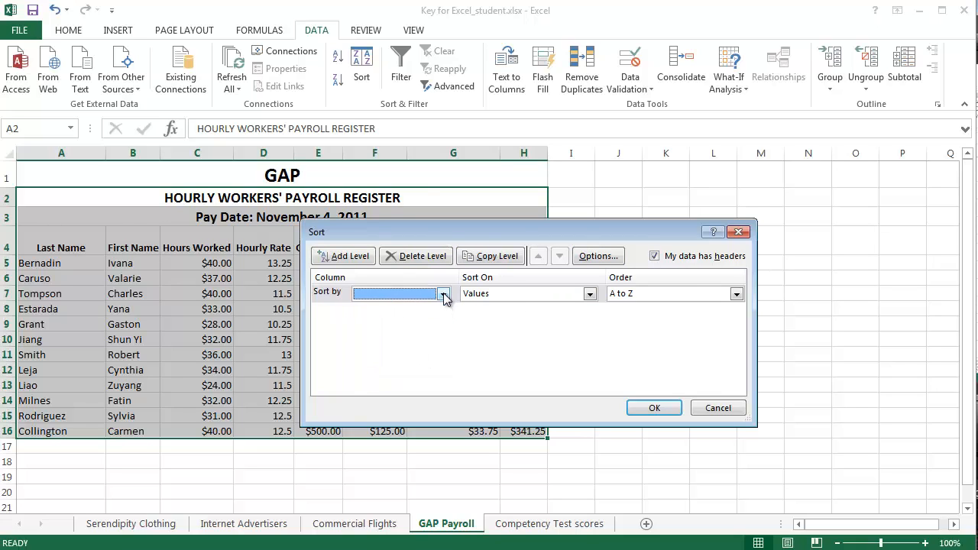
{"action": "left_click_drag", "start_coordinate": [602, 233], "coordinate": [695, 266]}
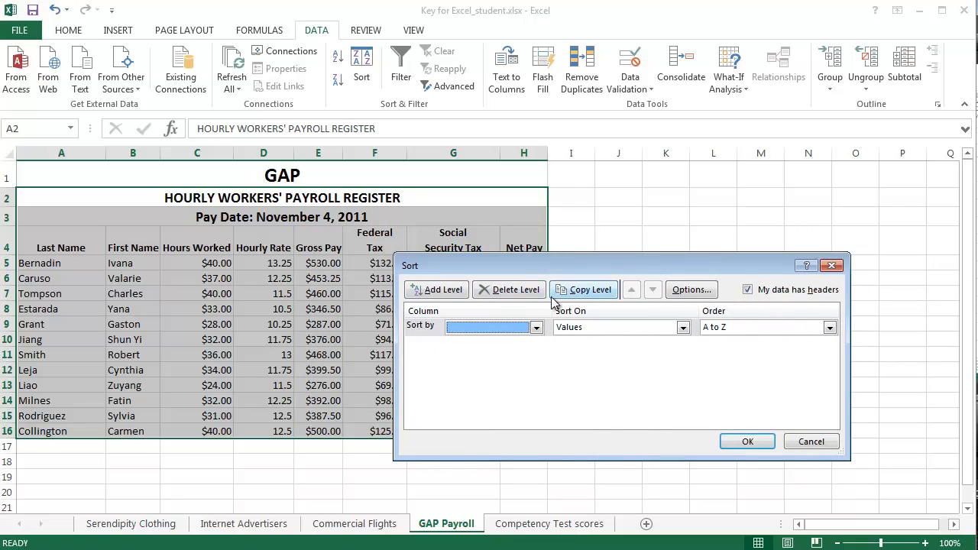
{"action": "left_click_drag", "start_coordinate": [535, 269], "coordinate": [497, 230]}
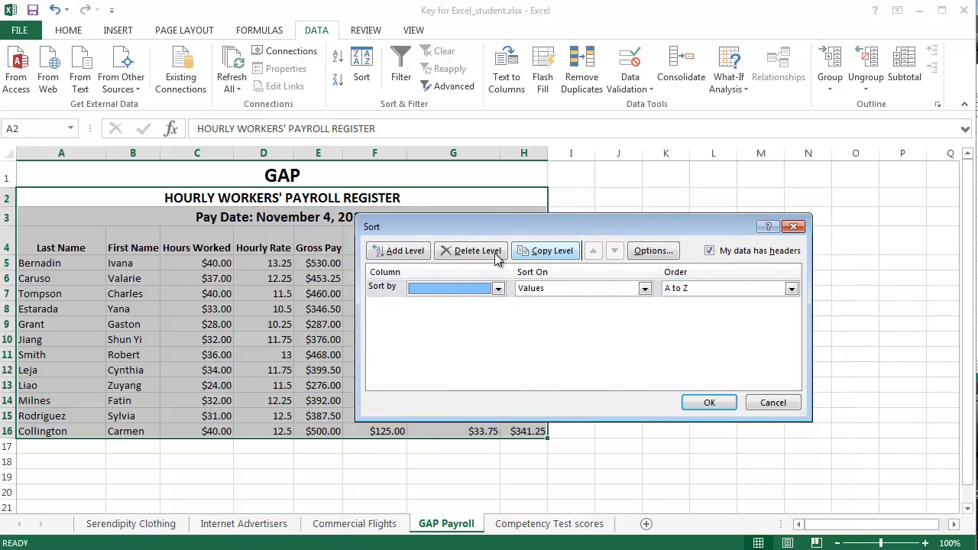
{"action": "left_click", "coordinate": [764, 405]}
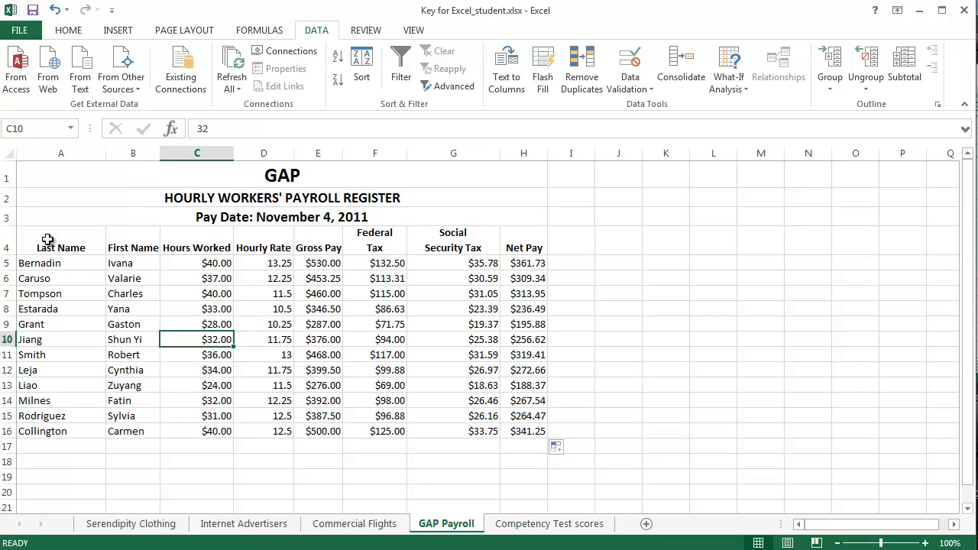
- Sort the payroll table A4:H16 by Last Name from A to Z, treating row 4 as headers
{"action": "left_click_drag", "start_coordinate": [44, 239], "coordinate": [518, 433]}
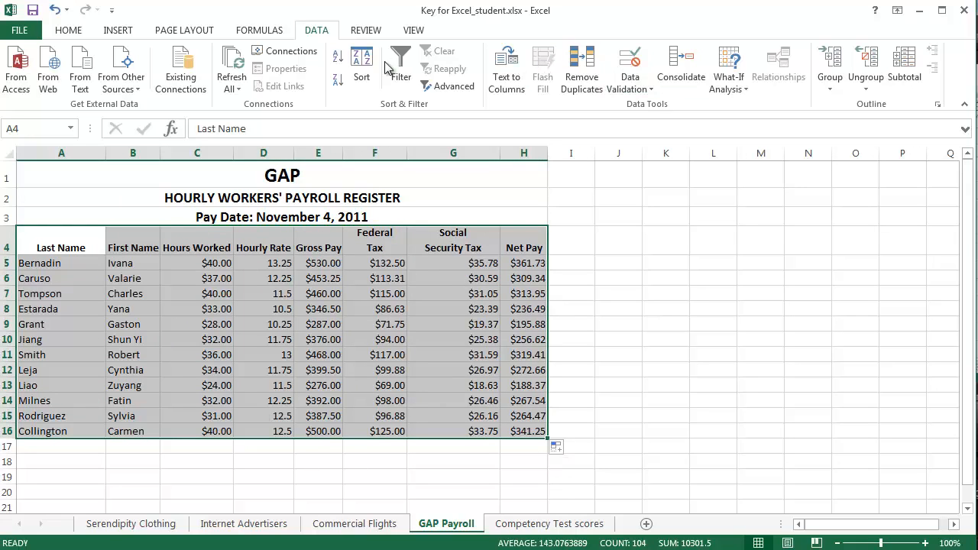
{"action": "left_click", "coordinate": [361, 69]}
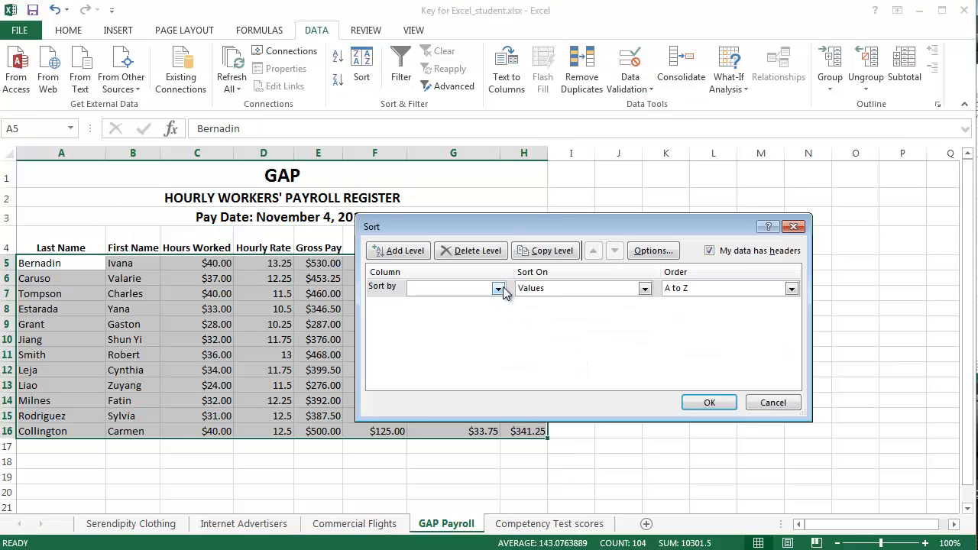
{"action": "left_click", "coordinate": [710, 249]}
{"action": "left_click", "coordinate": [711, 249]}
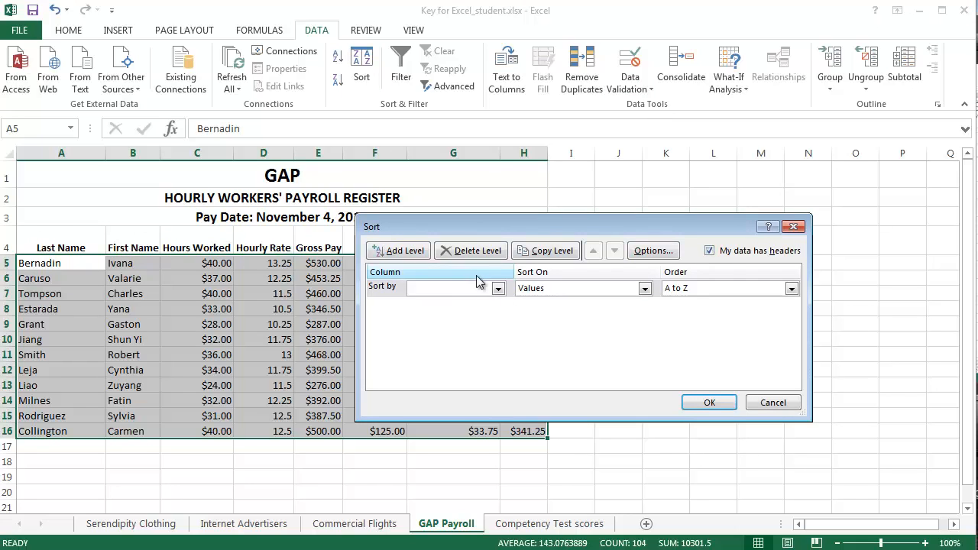
{"action": "left_click", "coordinate": [498, 289]}
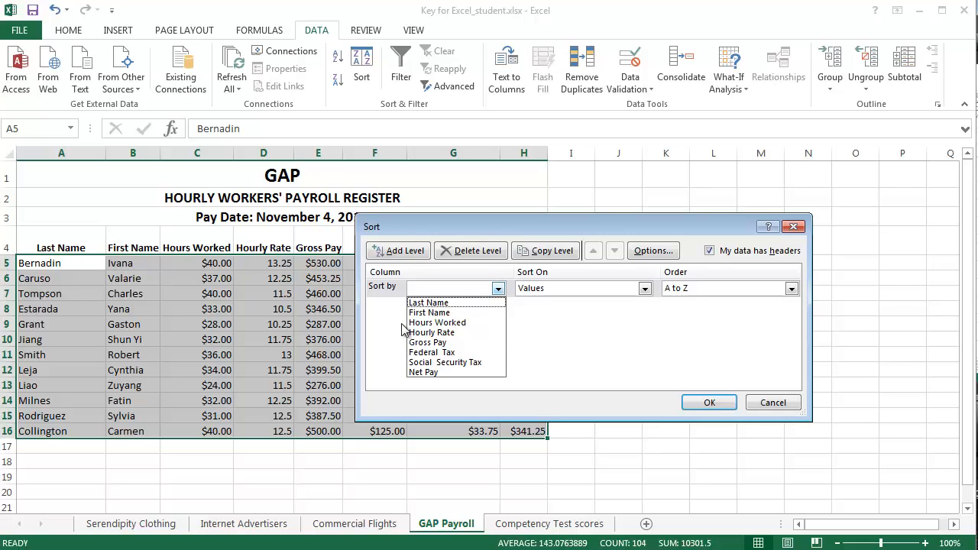
{"action": "left_click", "coordinate": [455, 304]}
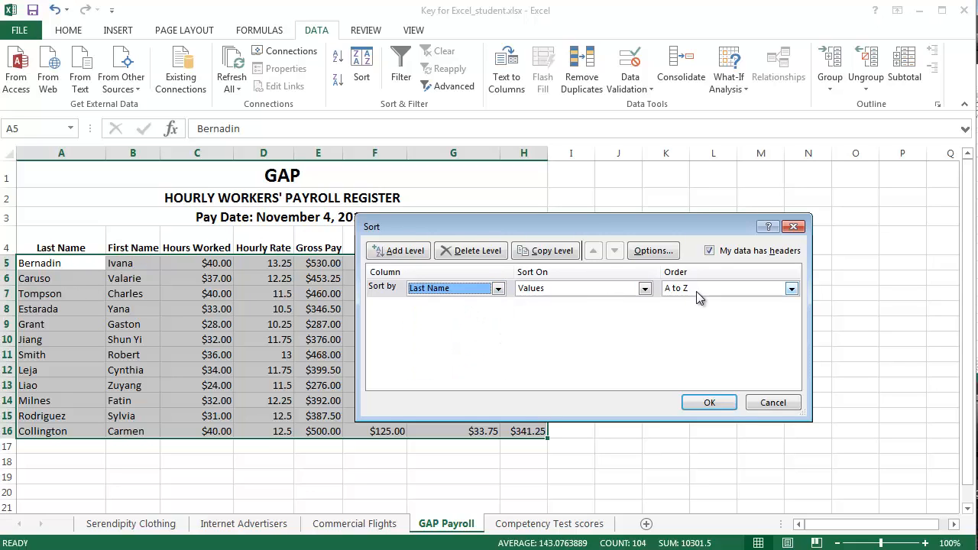
{"action": "left_click", "coordinate": [714, 402]}
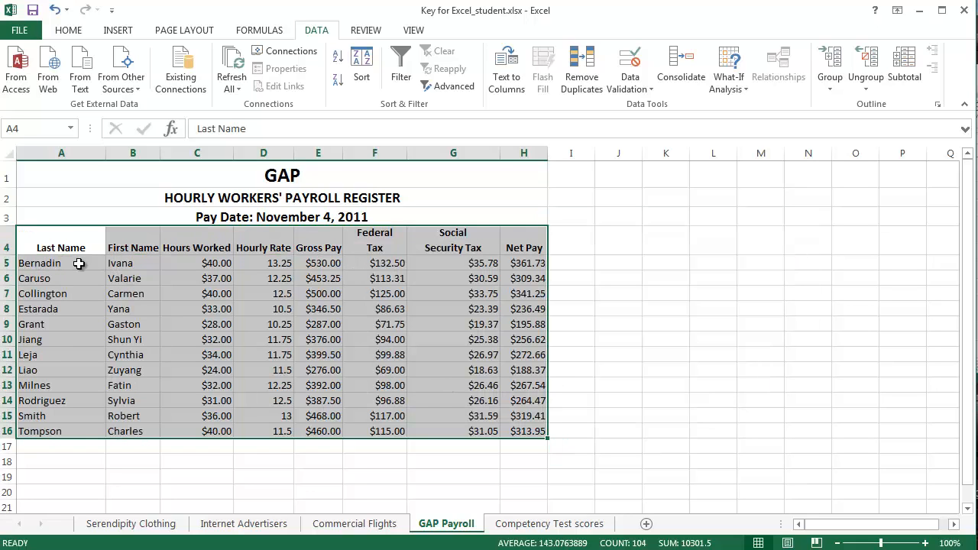
{"action": "left_click", "coordinate": [56, 263]}
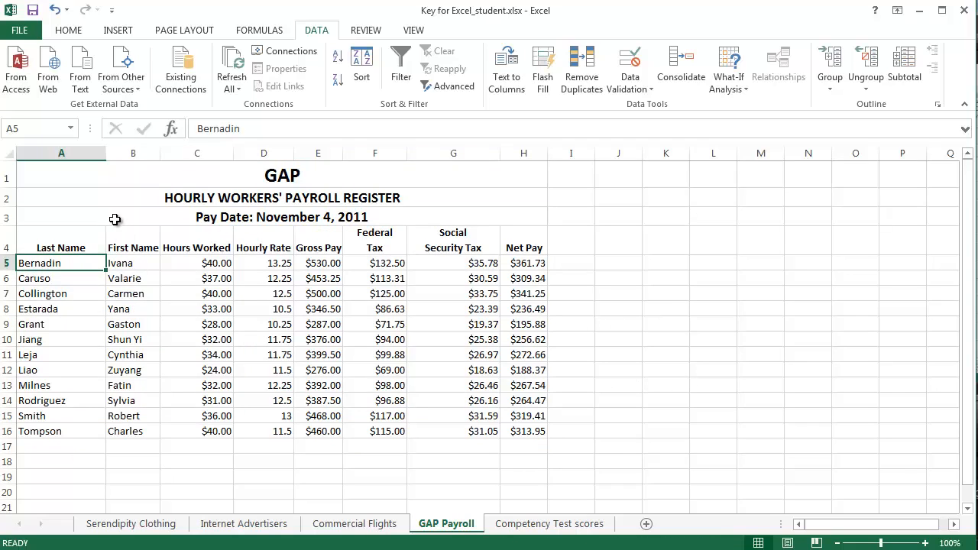
- Apply All Borders to the whole payroll register, from the GAP title through row 16 (A1:H16)
{"action": "left_click_drag", "start_coordinate": [83, 171], "coordinate": [313, 428]}
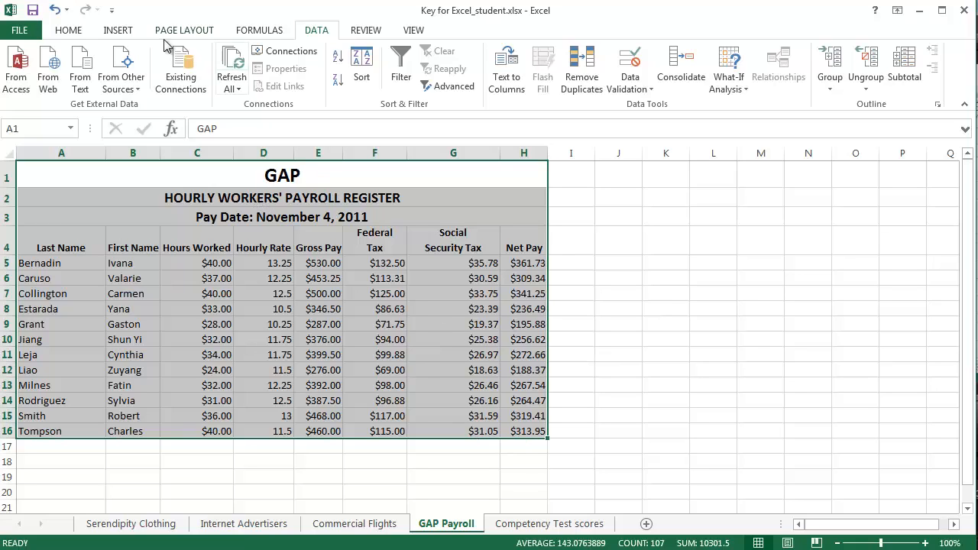
{"action": "left_click", "coordinate": [80, 30]}
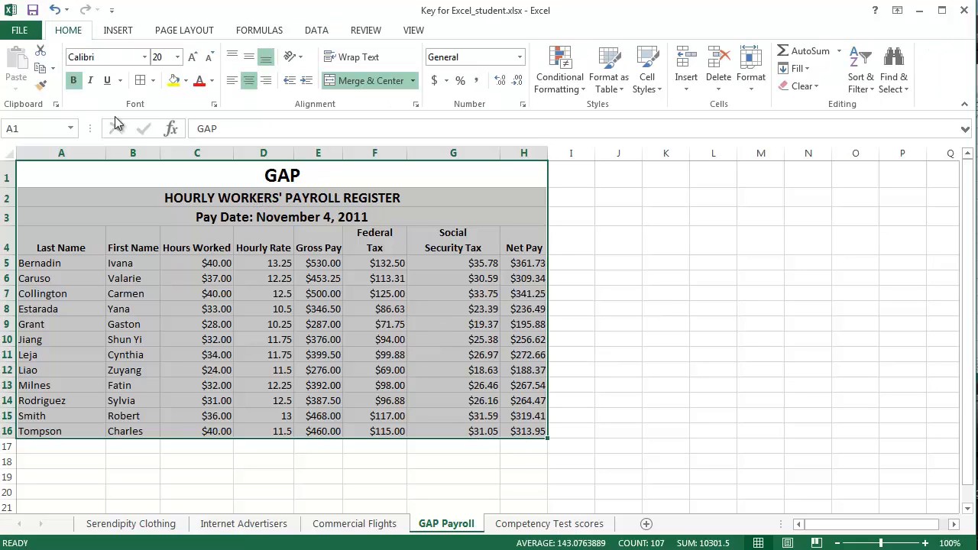
{"action": "left_click", "coordinate": [152, 80]}
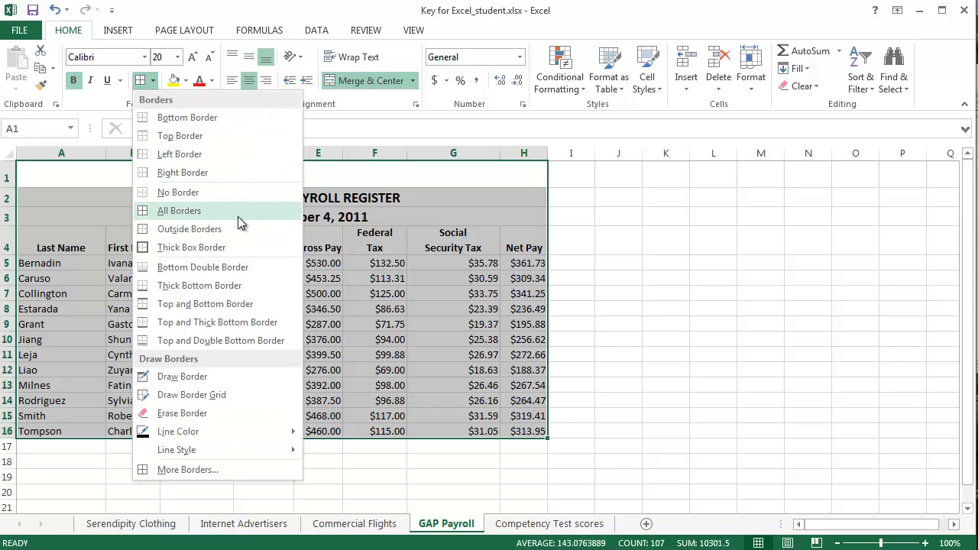
{"action": "left_click", "coordinate": [178, 211]}
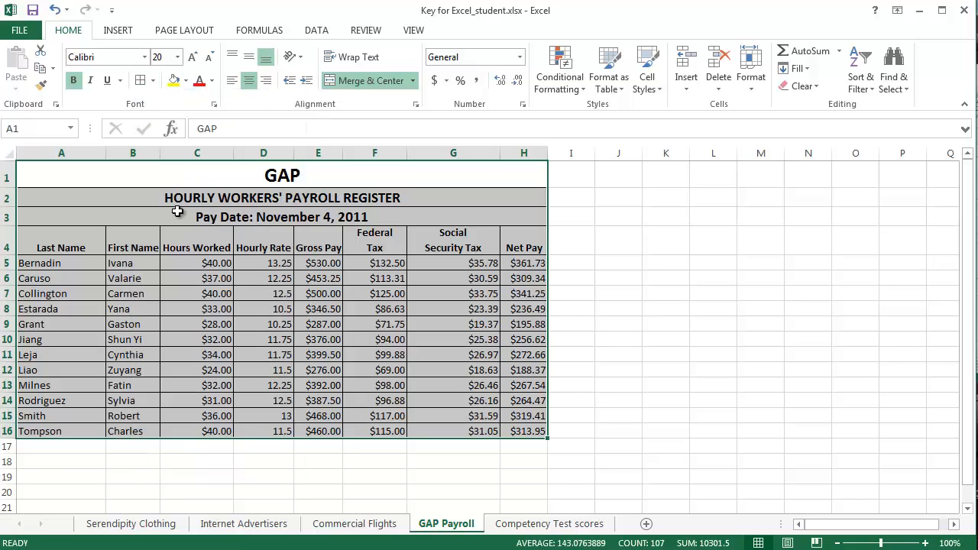
{"action": "left_click", "coordinate": [601, 337]}
{"action": "left_click", "coordinate": [666, 369]}
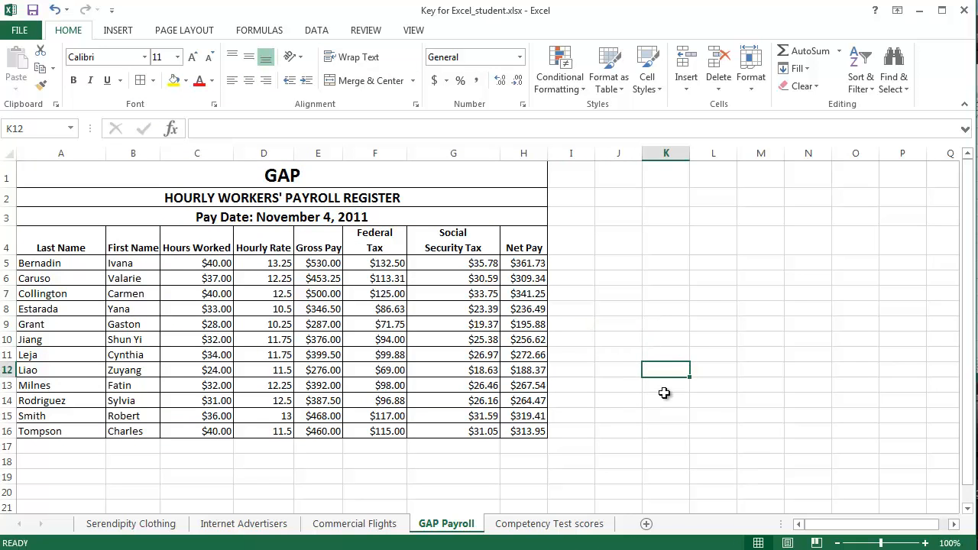